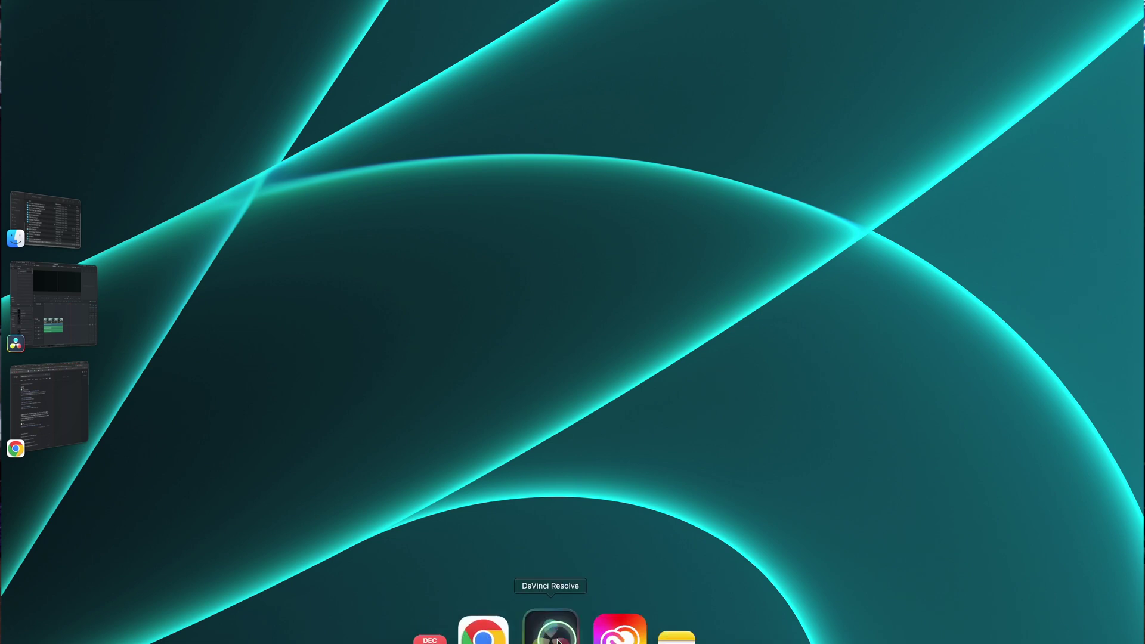
# Bring DaVinci Resolve forward and open the third camera clip on the Color page
pyautogui.click(563, 621)
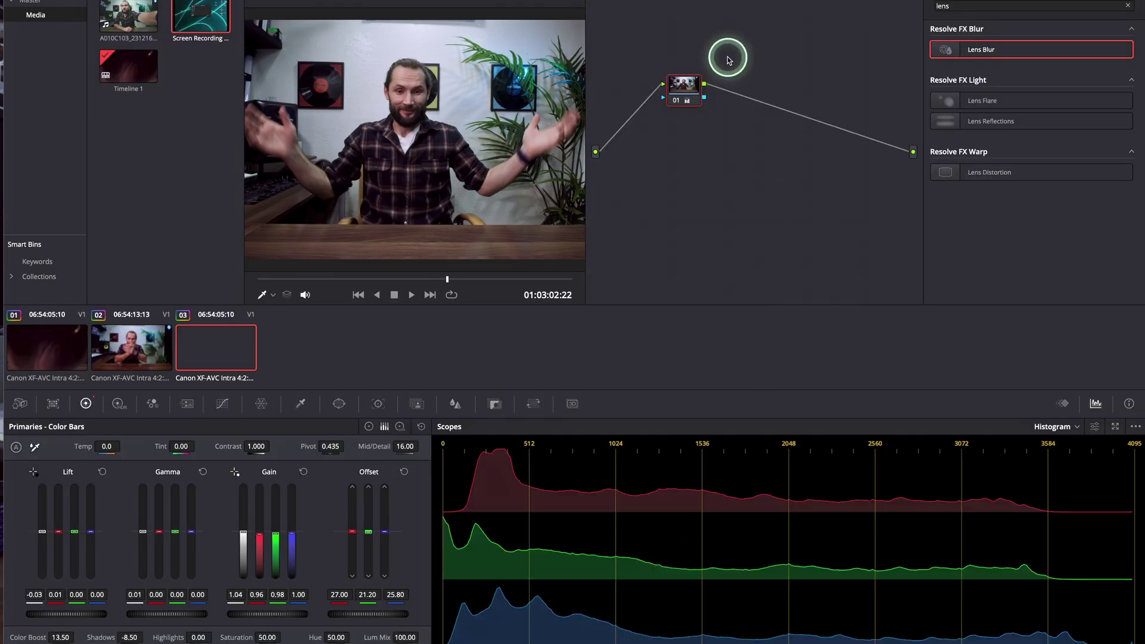
pyautogui.moveTo(723, 52)
pyautogui.mouseDown()
pyautogui.moveTo(682, 97)
pyautogui.moveTo(610, 138)
pyautogui.mouseUp()
# Move to frame 01:03:02:10, briefly bypass the existing grade, and reposition node 01
pyautogui.moveTo(442, 279); pyautogui.dragTo(428, 279)
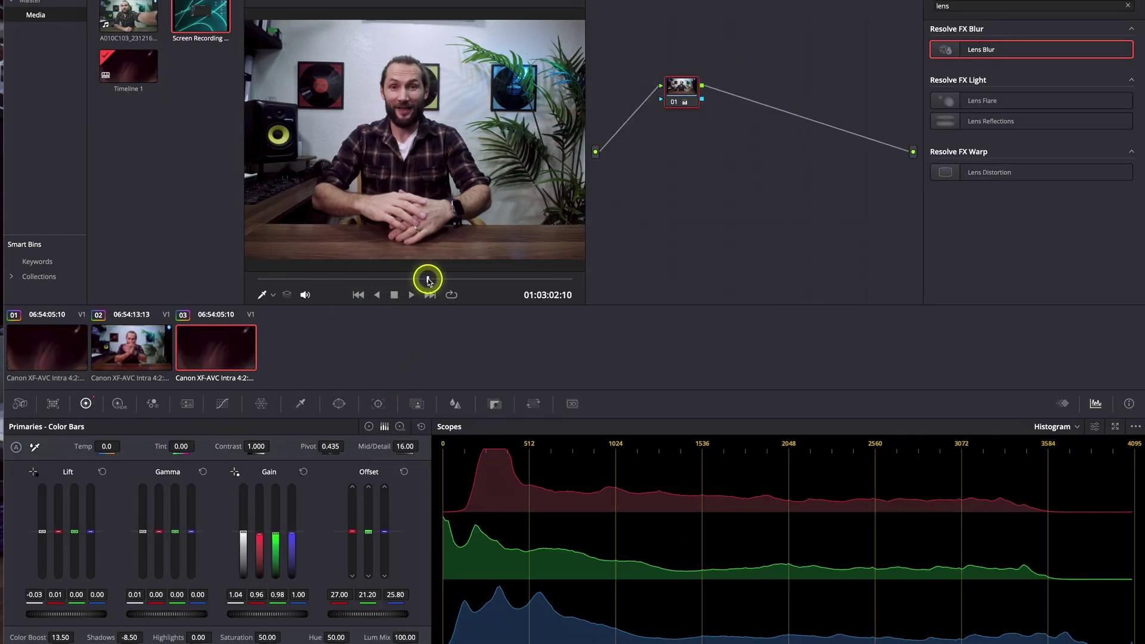
pyautogui.click(677, 104)
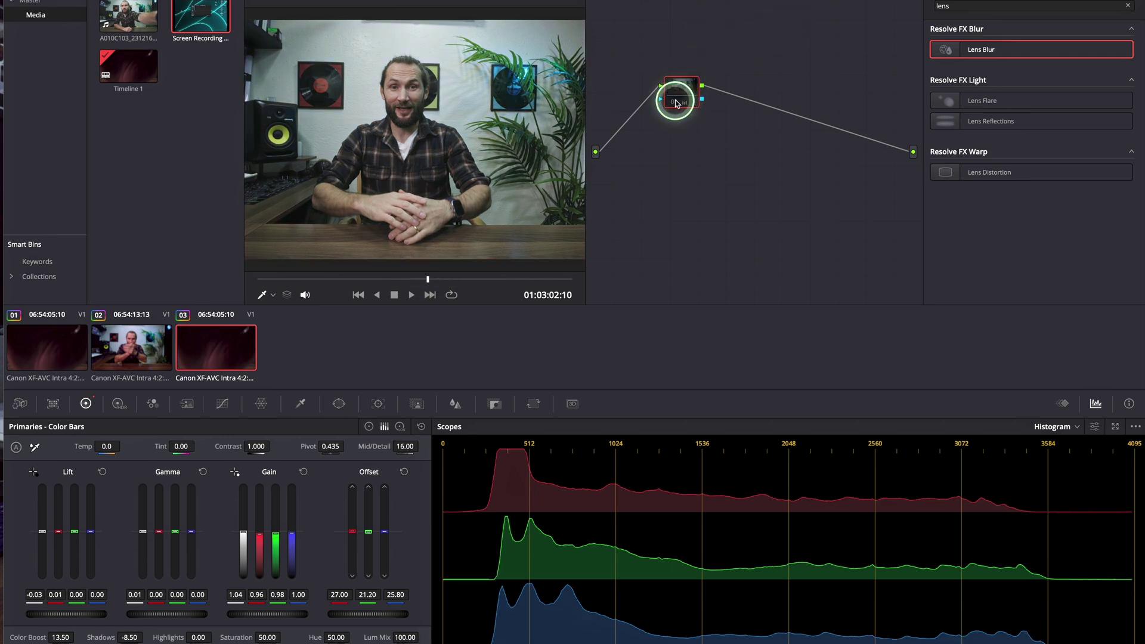
pyautogui.click(675, 100)
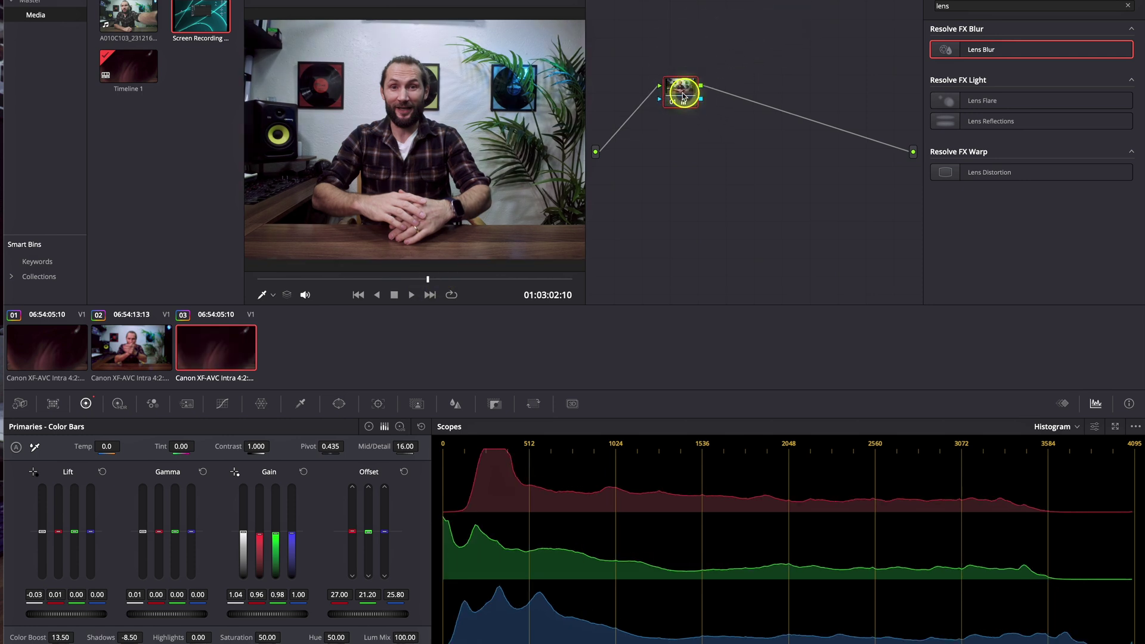
pyautogui.moveTo(684, 93); pyautogui.dragTo(675, 99)
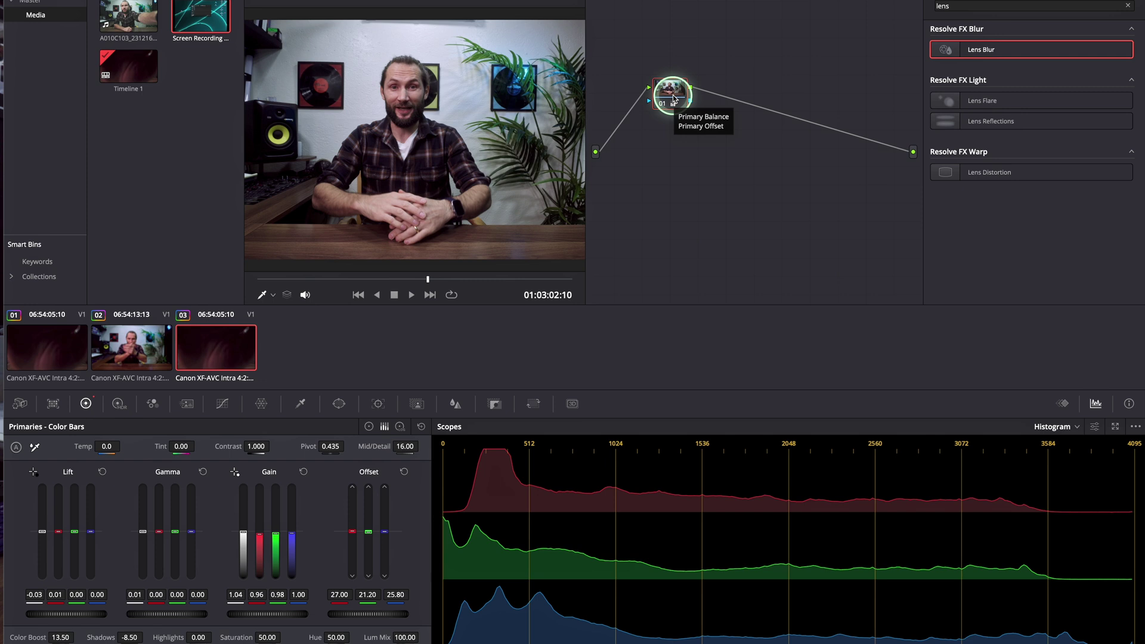
pyautogui.moveTo(670, 87); pyautogui.dragTo(652, 99)
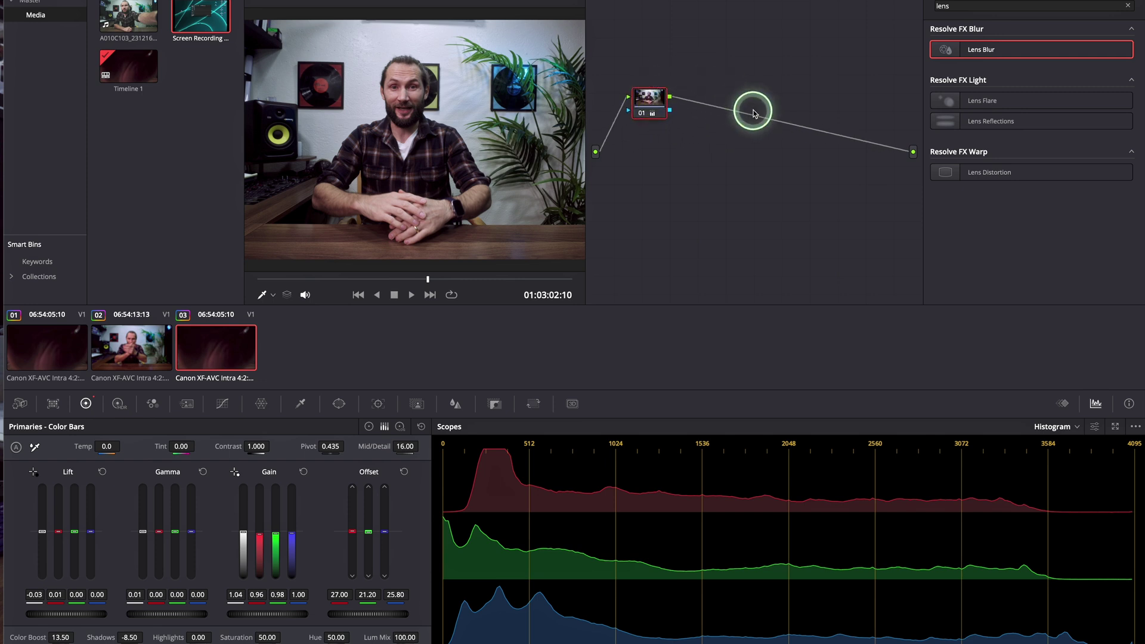
pyautogui.click(646, 102)
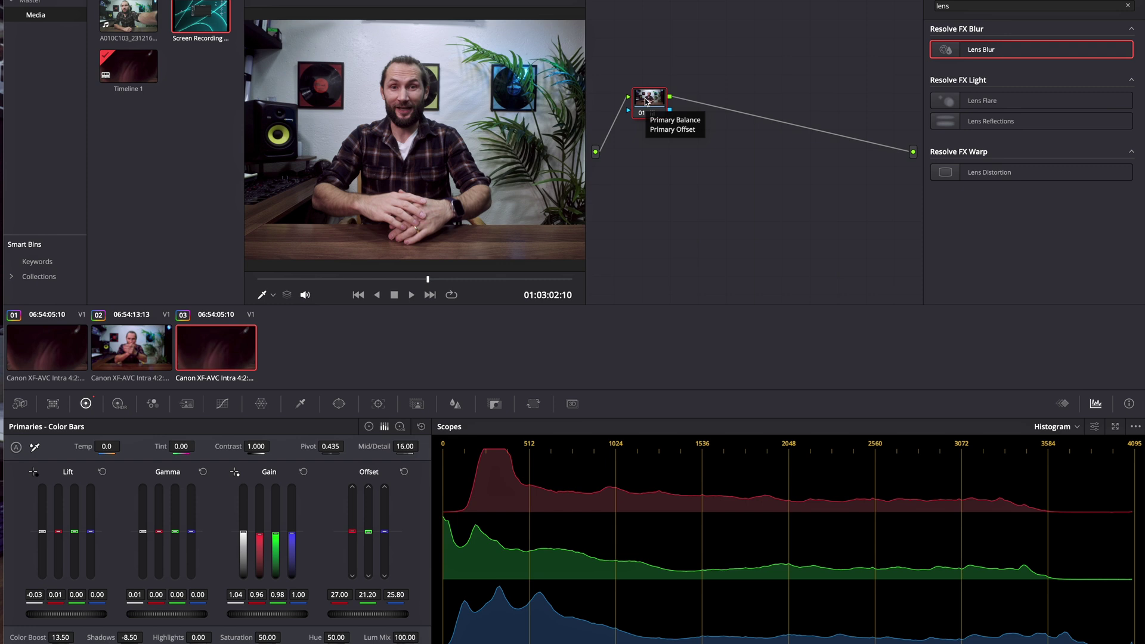
# Add serial node 02 after node 01, then serial node 03 after node 02
pyautogui.rightClick(646, 101)
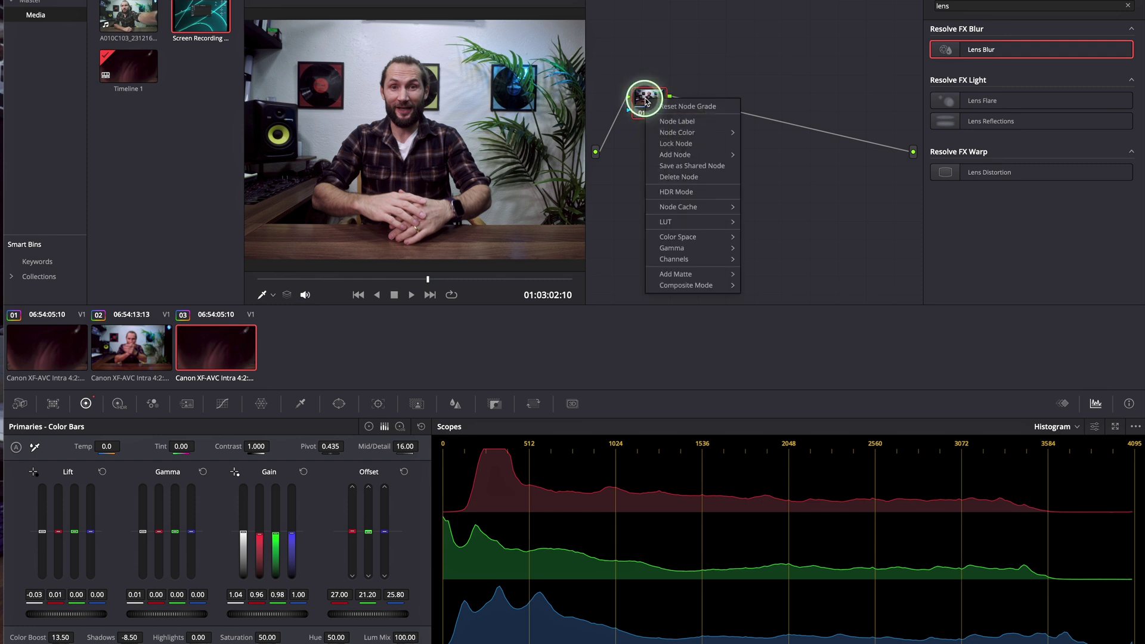
pyautogui.moveTo(705, 220)
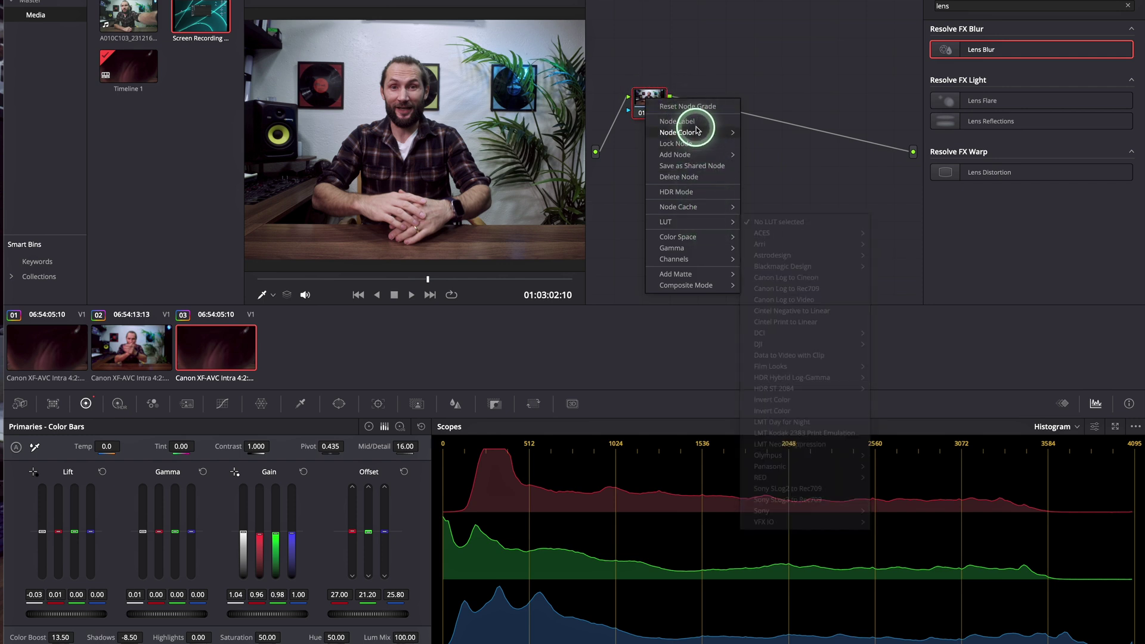
pyautogui.moveTo(708, 156)
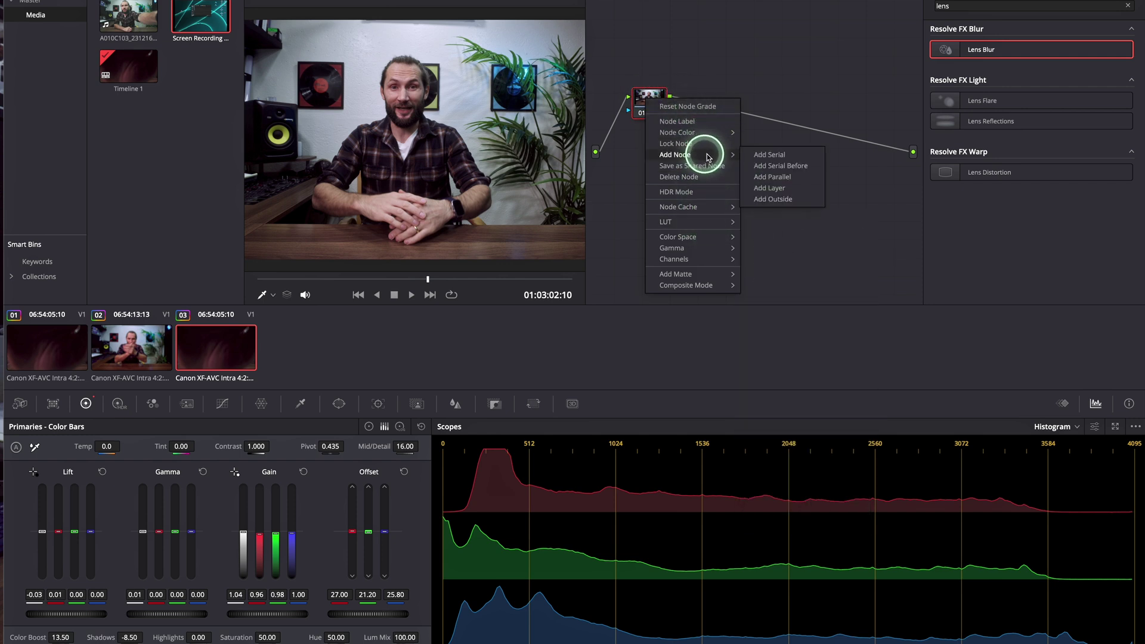
pyautogui.click(768, 156)
pyautogui.rightClick(706, 99)
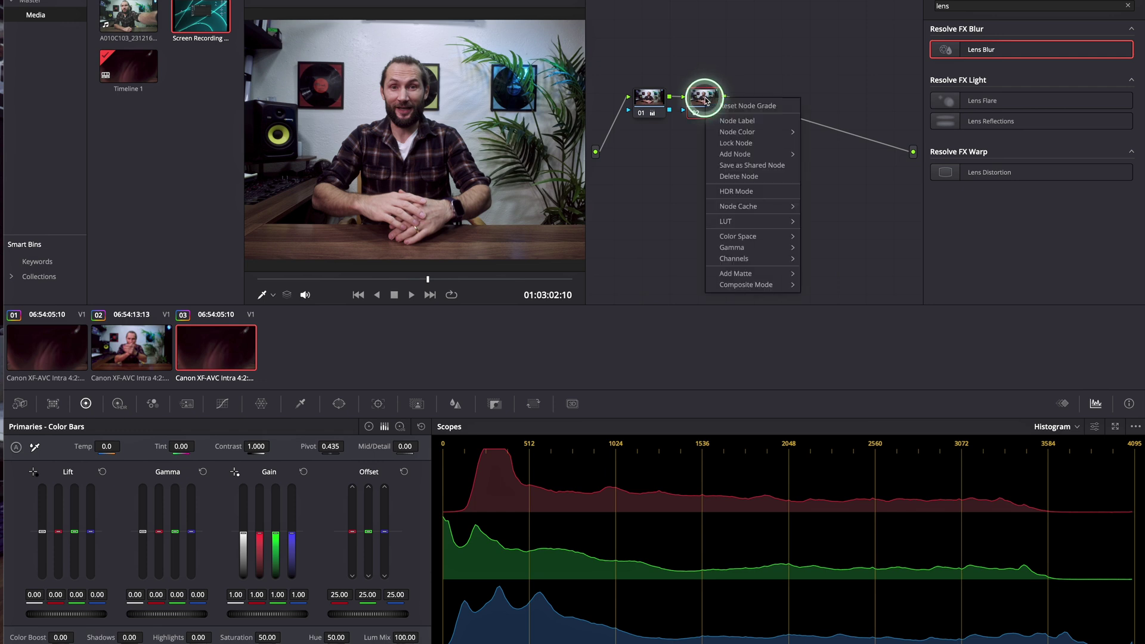
pyautogui.moveTo(759, 154)
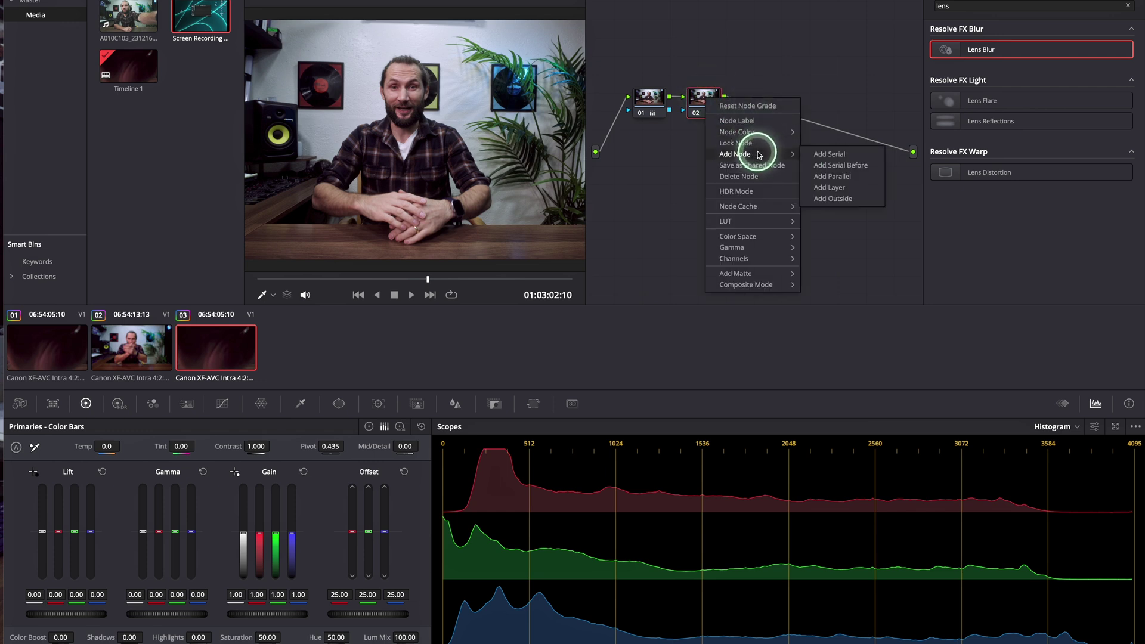
pyautogui.click(850, 159)
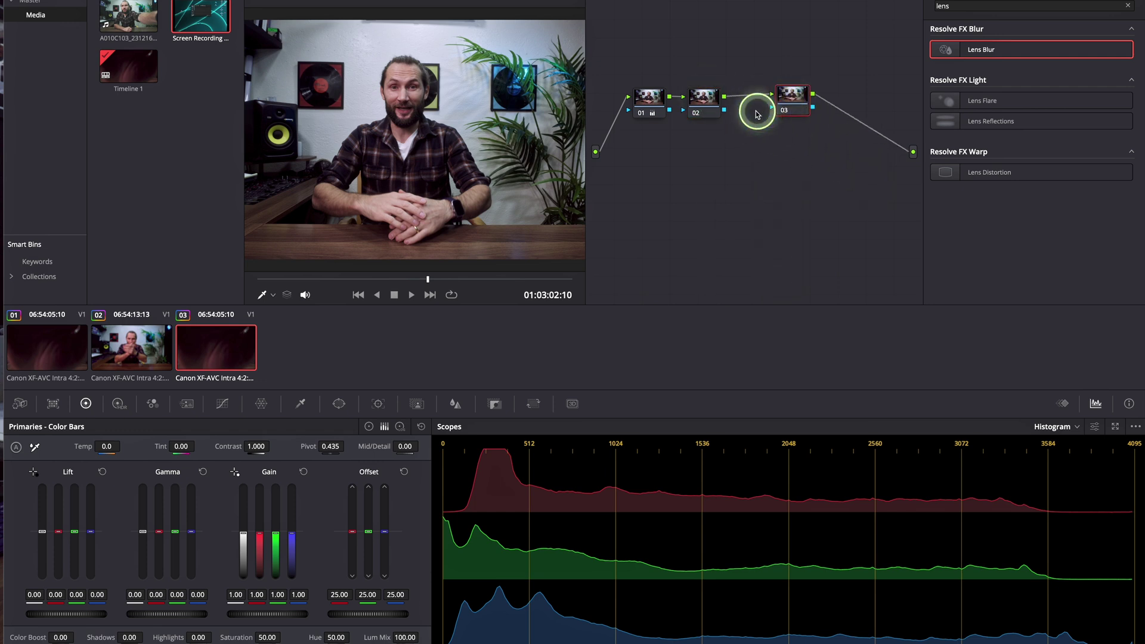
pyautogui.moveTo(708, 104)
pyautogui.mouseDown()
pyautogui.moveTo(794, 105)
pyautogui.moveTo(724, 123)
pyautogui.moveTo(723, 99)
pyautogui.mouseUp()
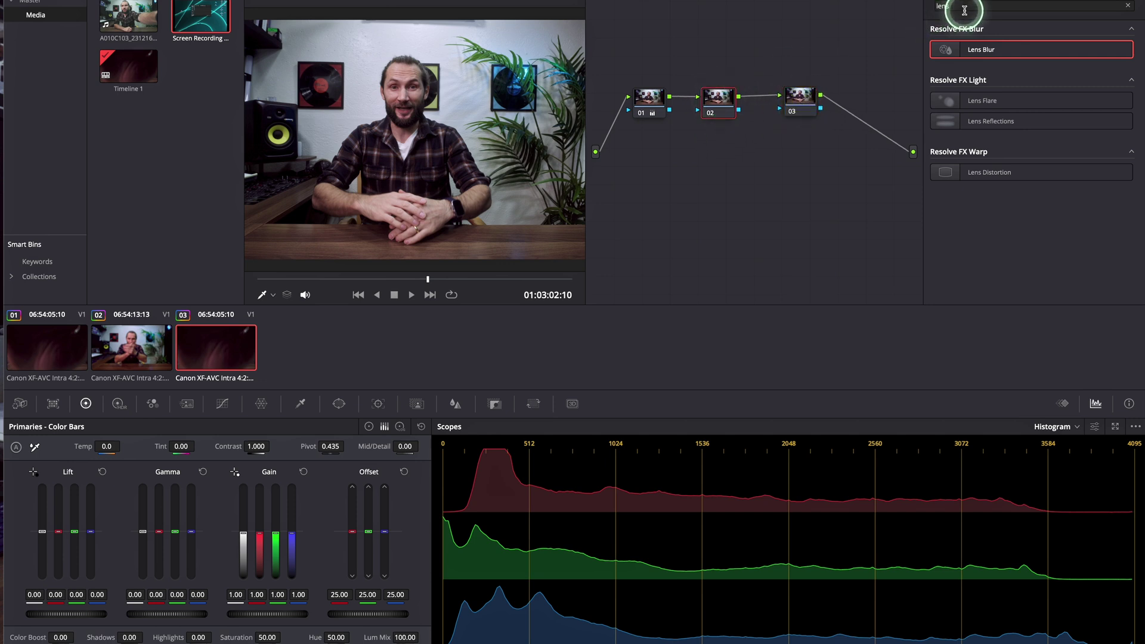
# Search effects for 'dep' and drop Resolve FX Refine Depth Map onto node 02
pyautogui.click(1128, 7)
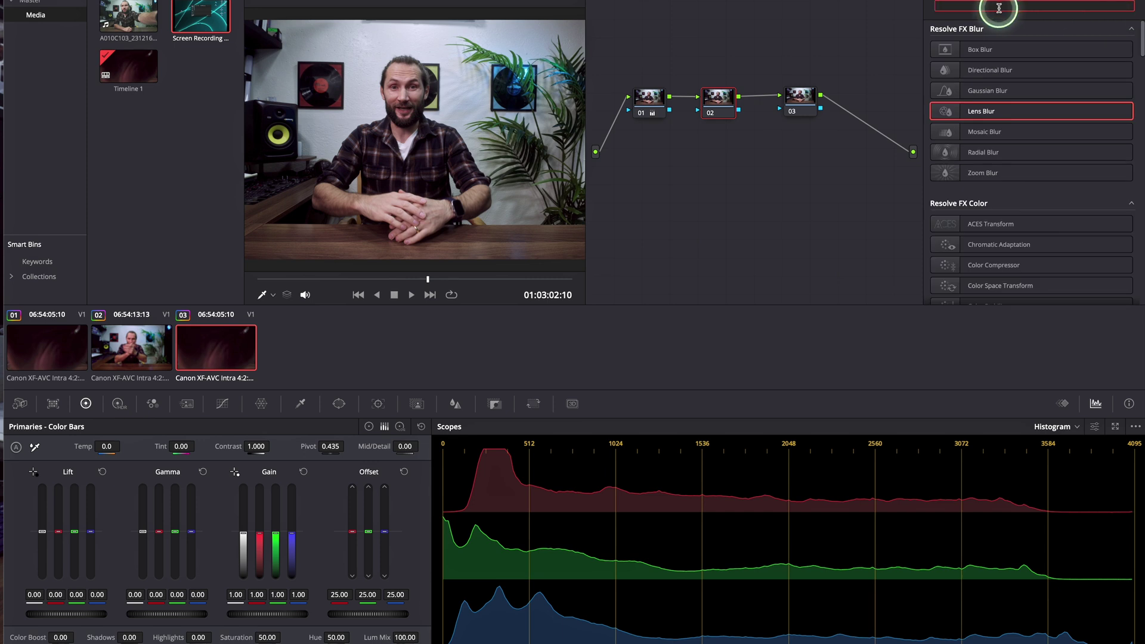
pyautogui.write('depth')
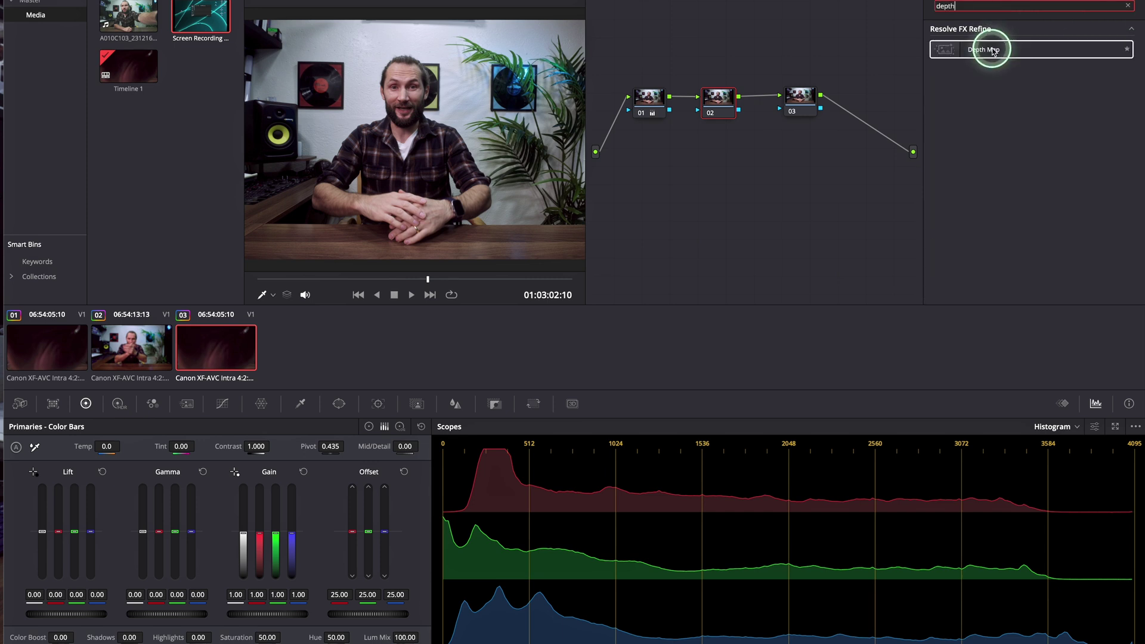
pyautogui.moveTo(990, 46); pyautogui.dragTo(718, 107)
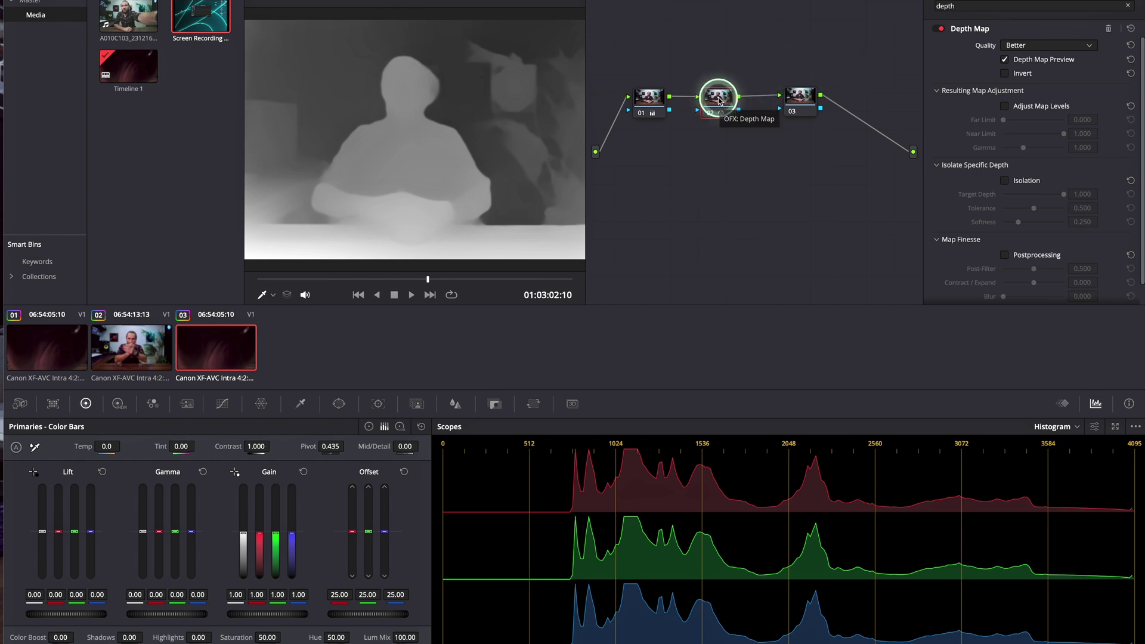
pyautogui.moveTo(800, 97); pyautogui.dragTo(778, 105)
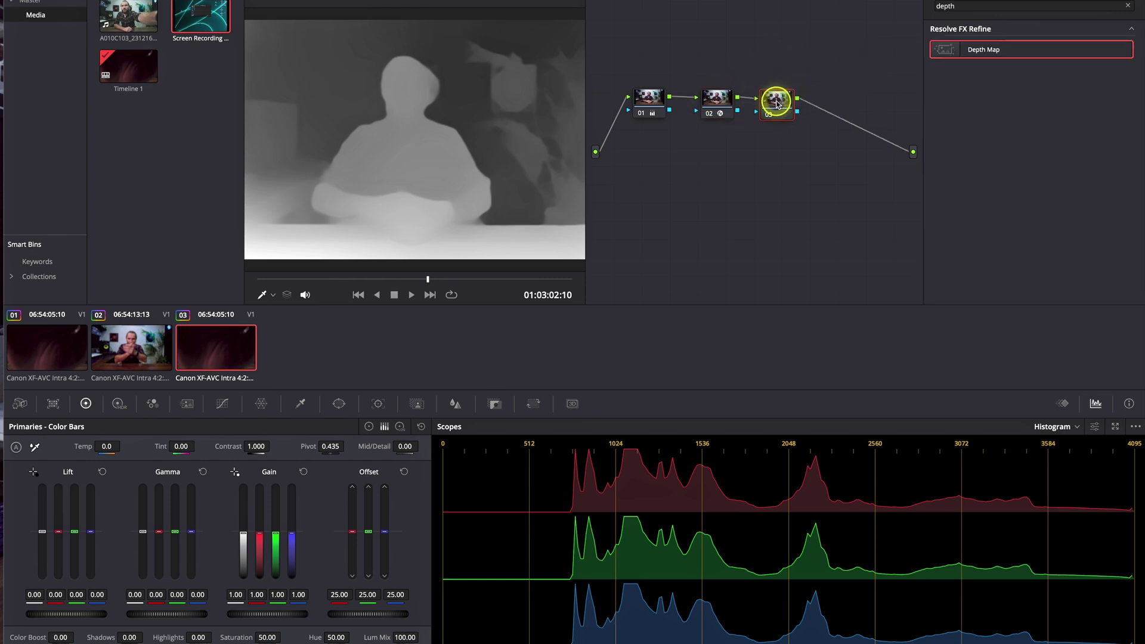
# Search effects for 'lens', drop Lens Blur onto node 03, then select node 02
pyautogui.click(1129, 8)
pyautogui.click(1022, 6)
pyautogui.write('len')
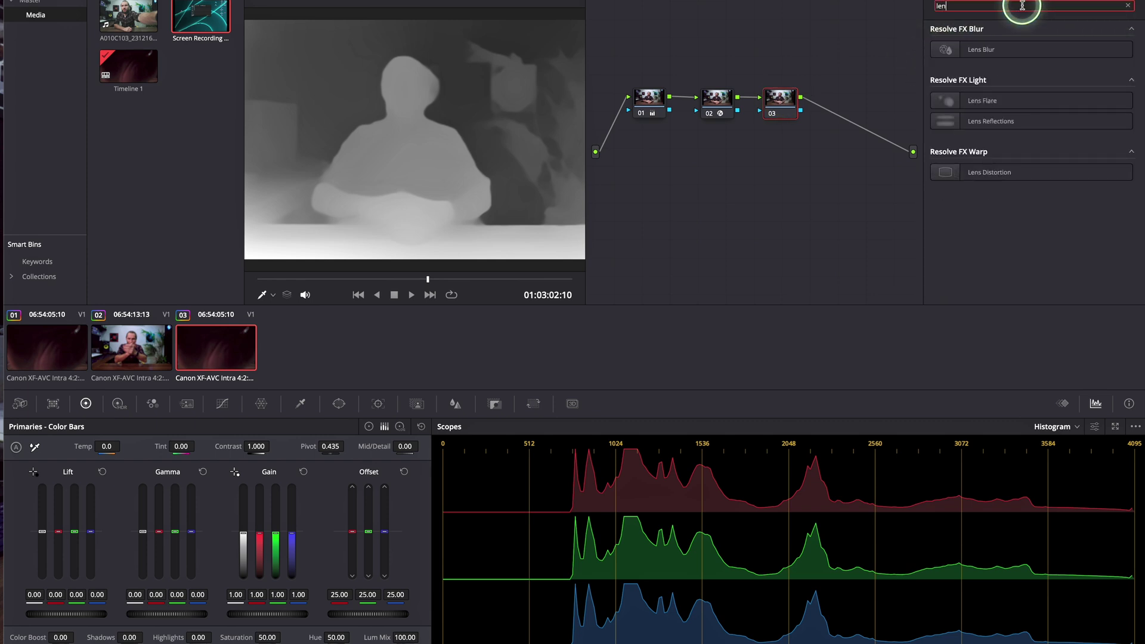
pyautogui.write('s')
pyautogui.moveTo(1006, 49); pyautogui.dragTo(780, 107)
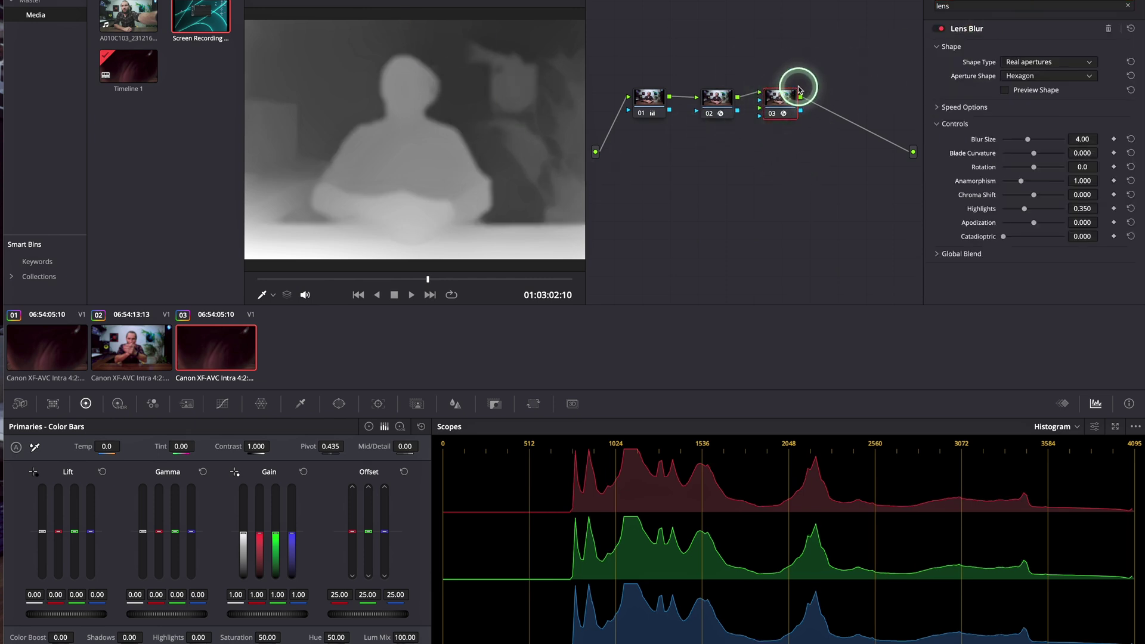
pyautogui.click(712, 102)
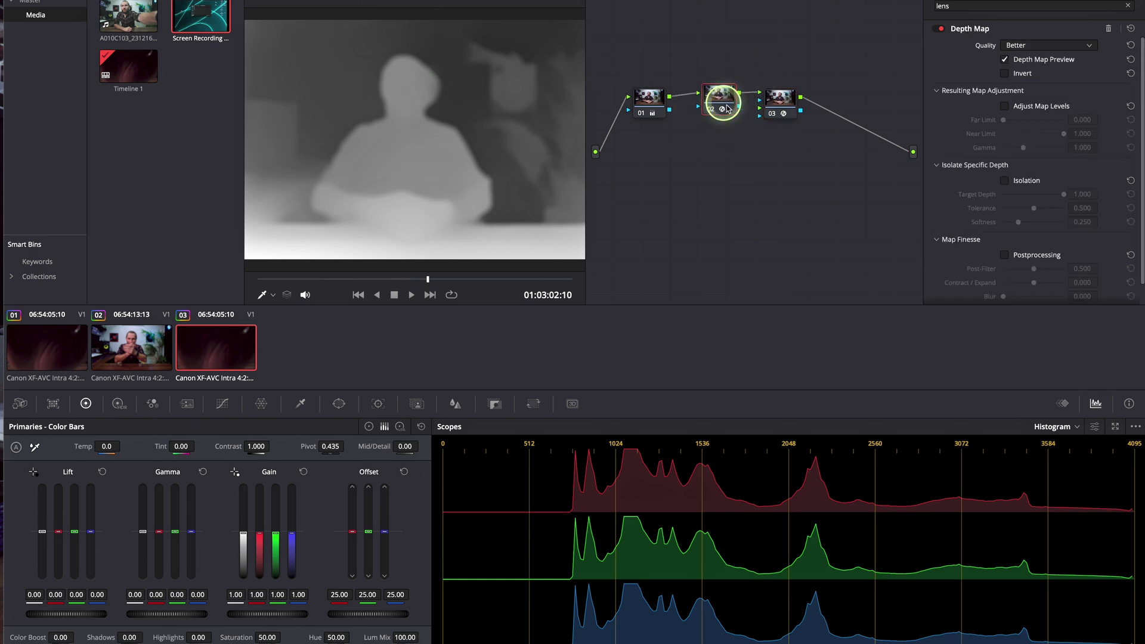
# Try inverting the depth map, turn off its preview, then revert the inversion
pyautogui.click(1005, 74)
pyautogui.click(1005, 60)
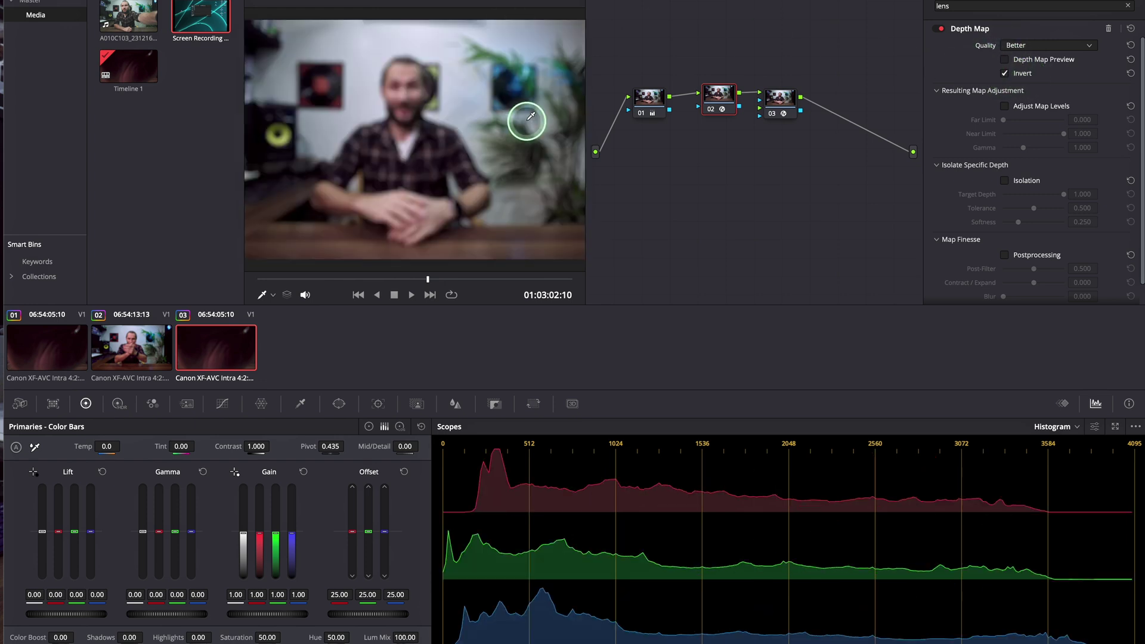
pyautogui.moveTo(709, 94); pyautogui.dragTo(710, 97)
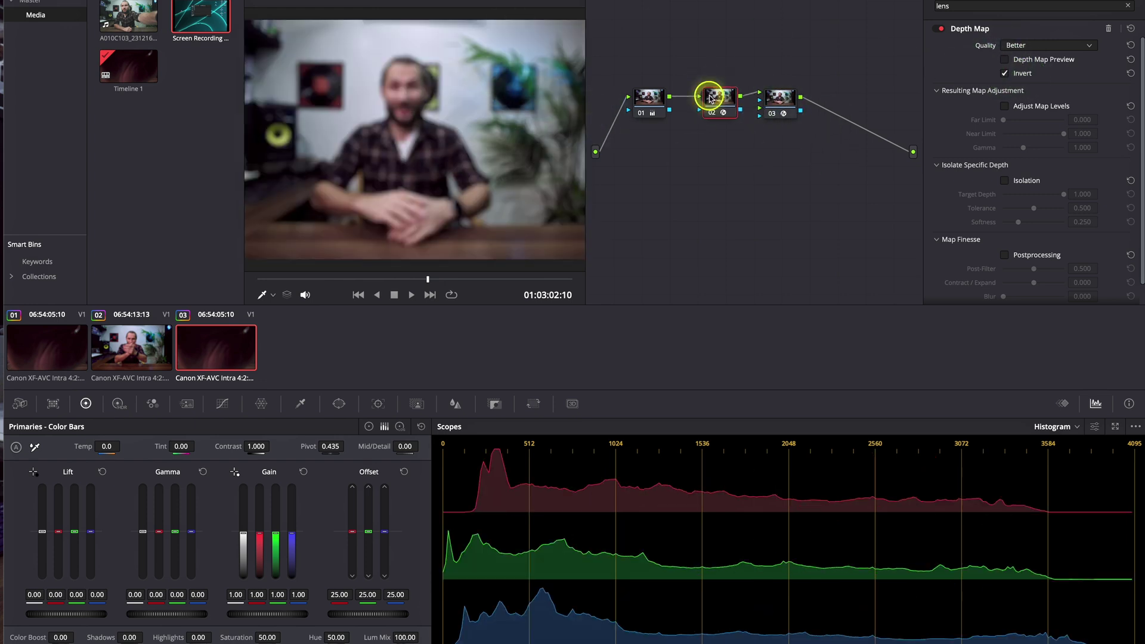
pyautogui.click(1006, 74)
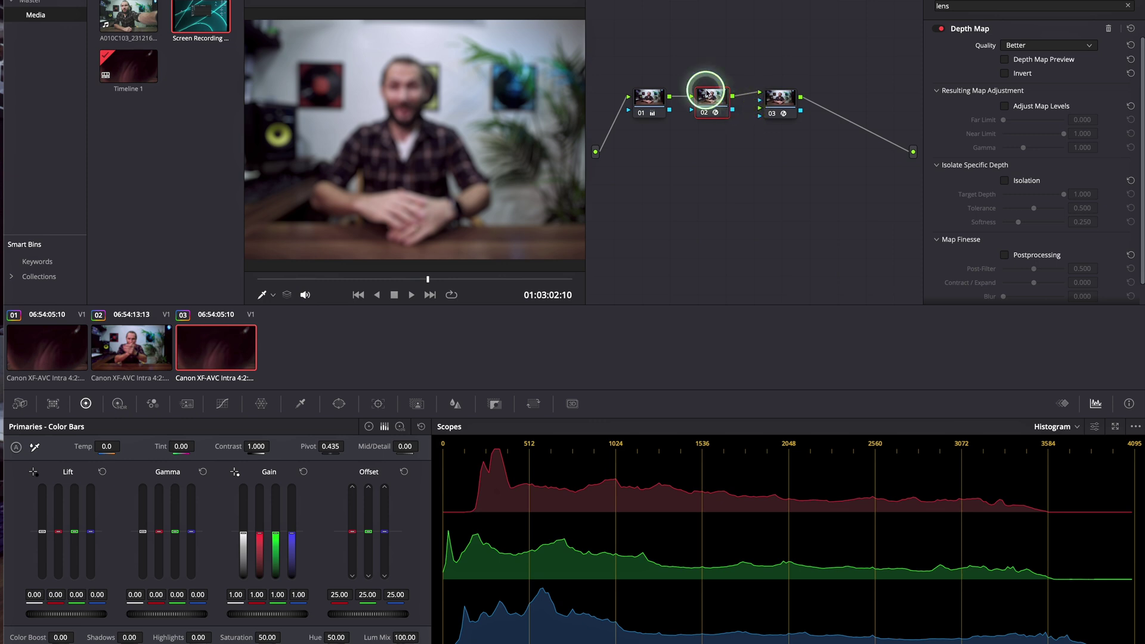
pyautogui.moveTo(707, 93); pyautogui.dragTo(716, 101)
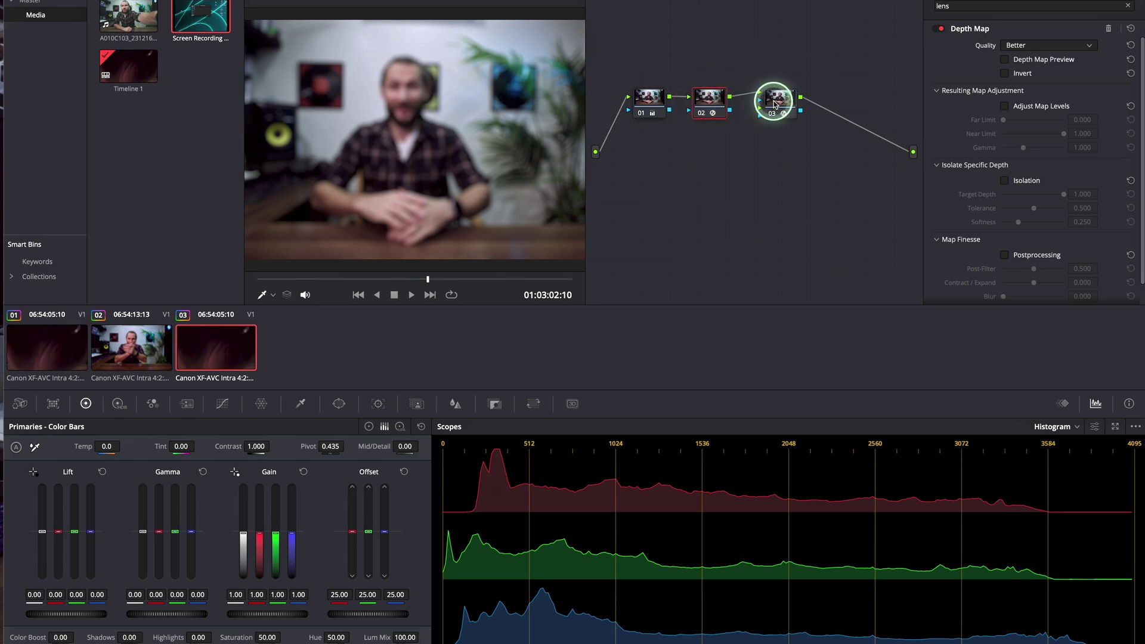
# Feed node 02's depth key into Lens Blur node 03, invert the map, and enable Adjust Map Levels
pyautogui.click(775, 103)
pyautogui.click(711, 107)
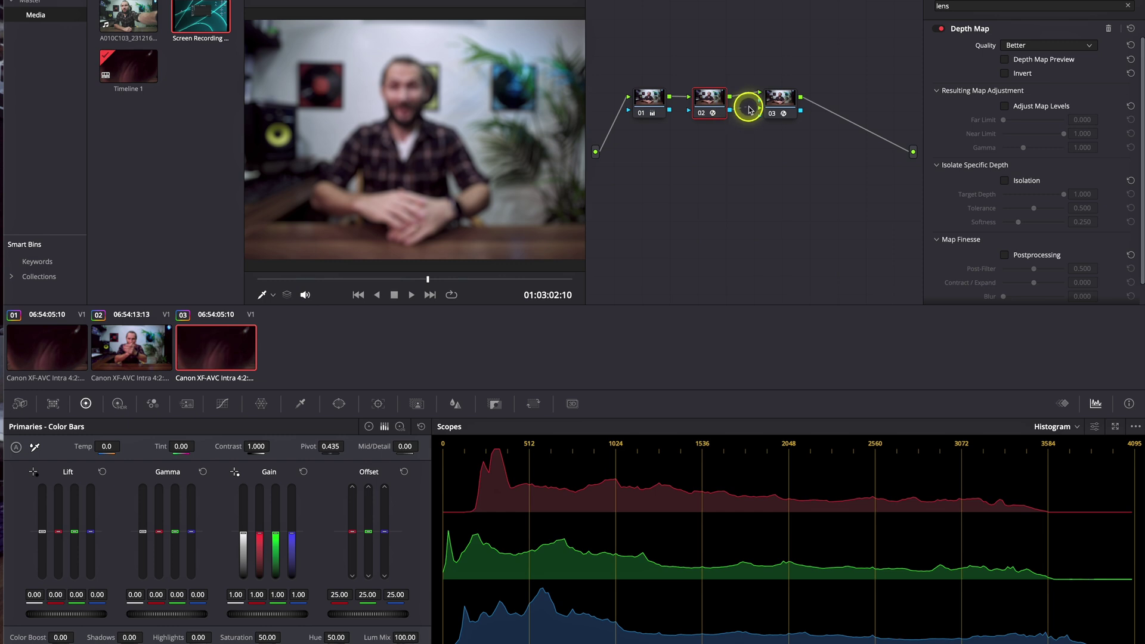
pyautogui.moveTo(759, 104); pyautogui.dragTo(759, 108)
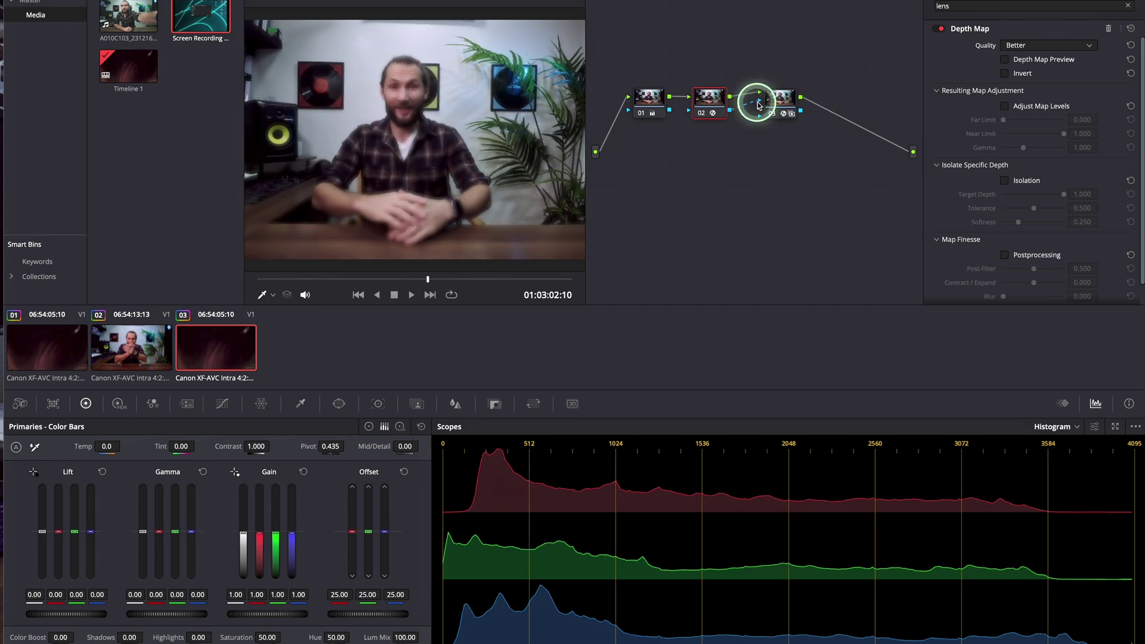
pyautogui.click(1005, 74)
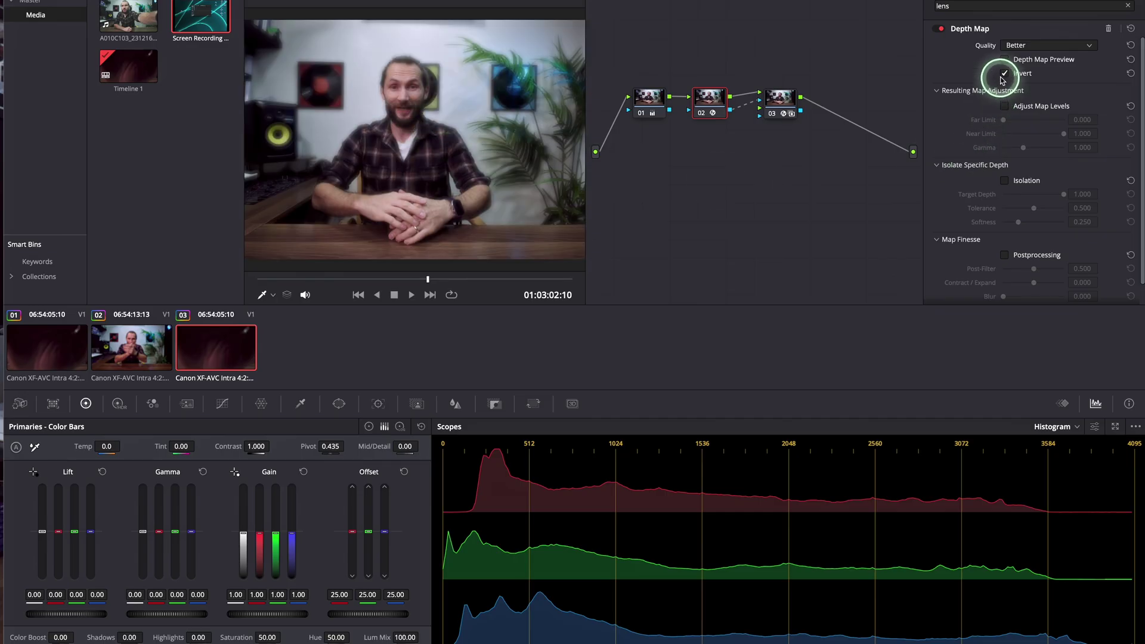
pyautogui.click(1006, 107)
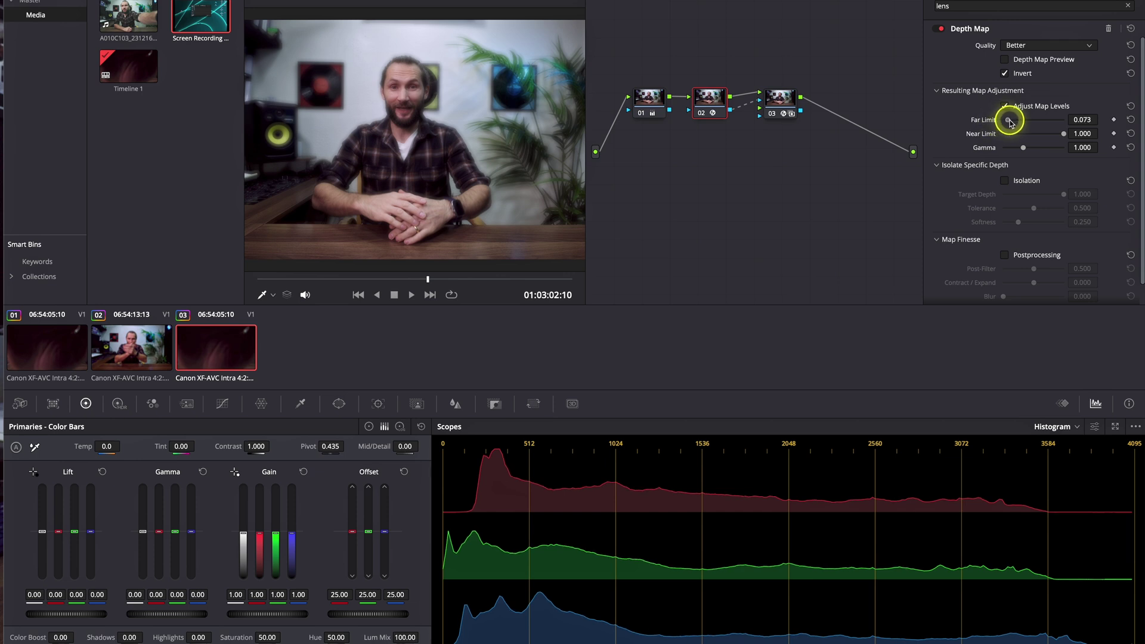
# Set Far Limit 0.000 and Near Limit 0.715, preview full screen, then return to 01:03:01:00
pyautogui.moveTo(1014, 124)
pyautogui.mouseDown()
pyautogui.moveTo(984, 111)
pyautogui.moveTo(1003, 122)
pyautogui.mouseUp()
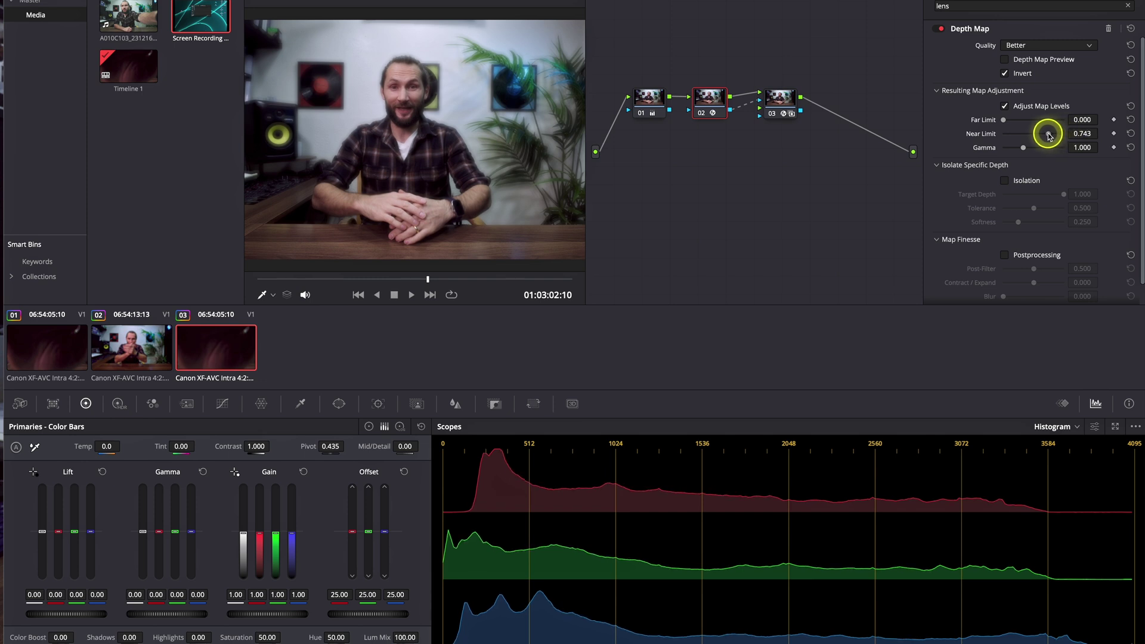
pyautogui.moveTo(1049, 135); pyautogui.dragTo(1010, 133)
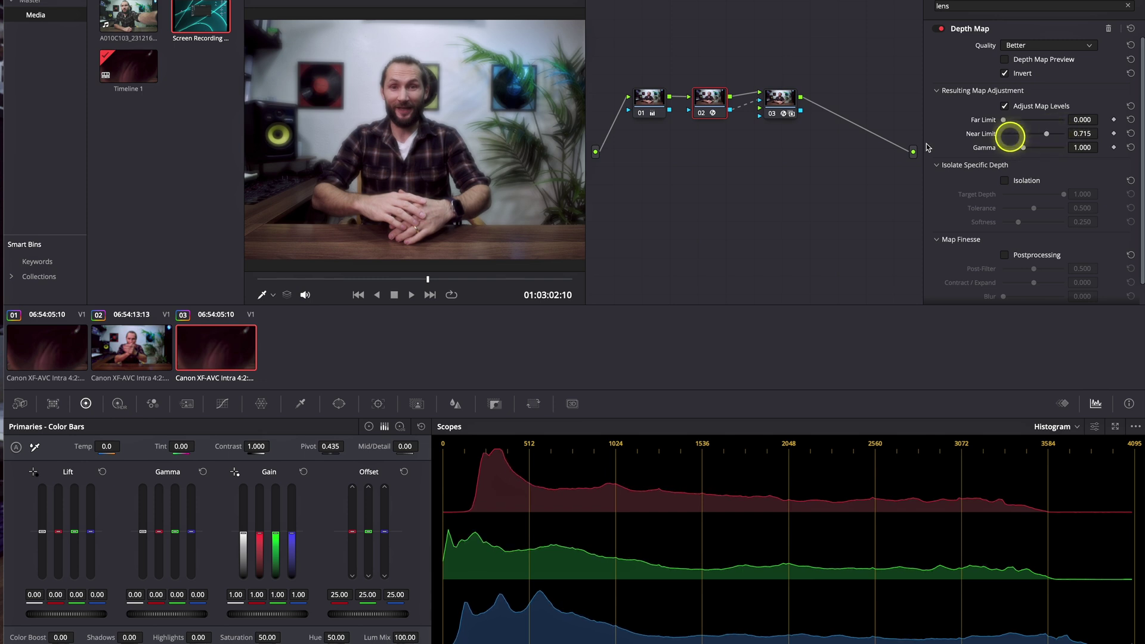
pyautogui.click(474, 278)
pyautogui.hotkey('ctrl', 'f')
pyautogui.press('Escape')
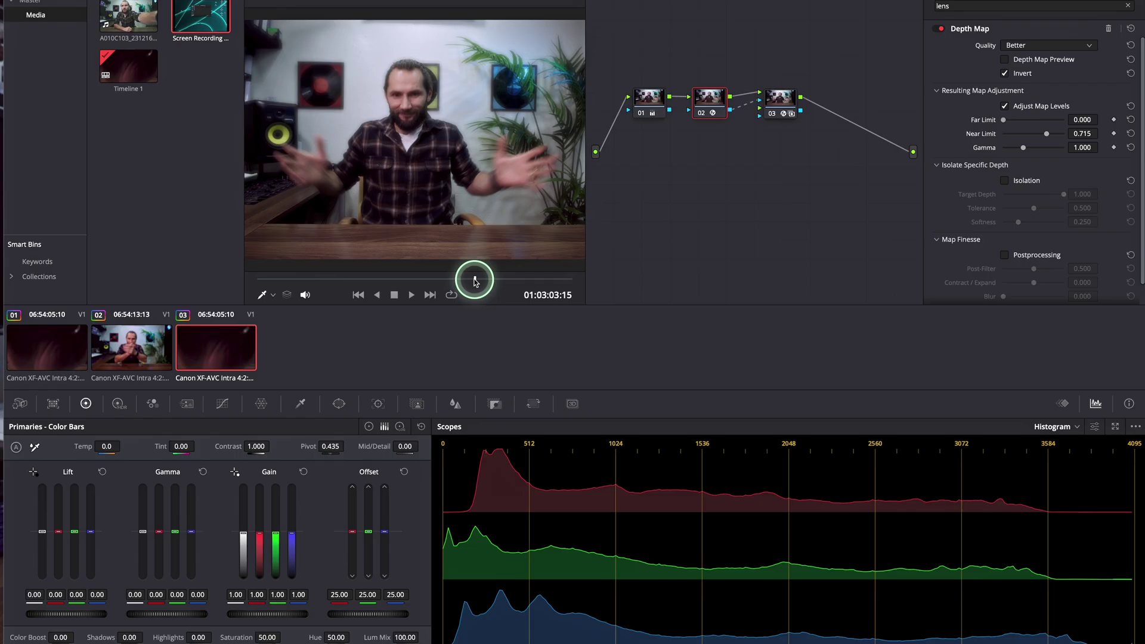
pyautogui.click(374, 278)
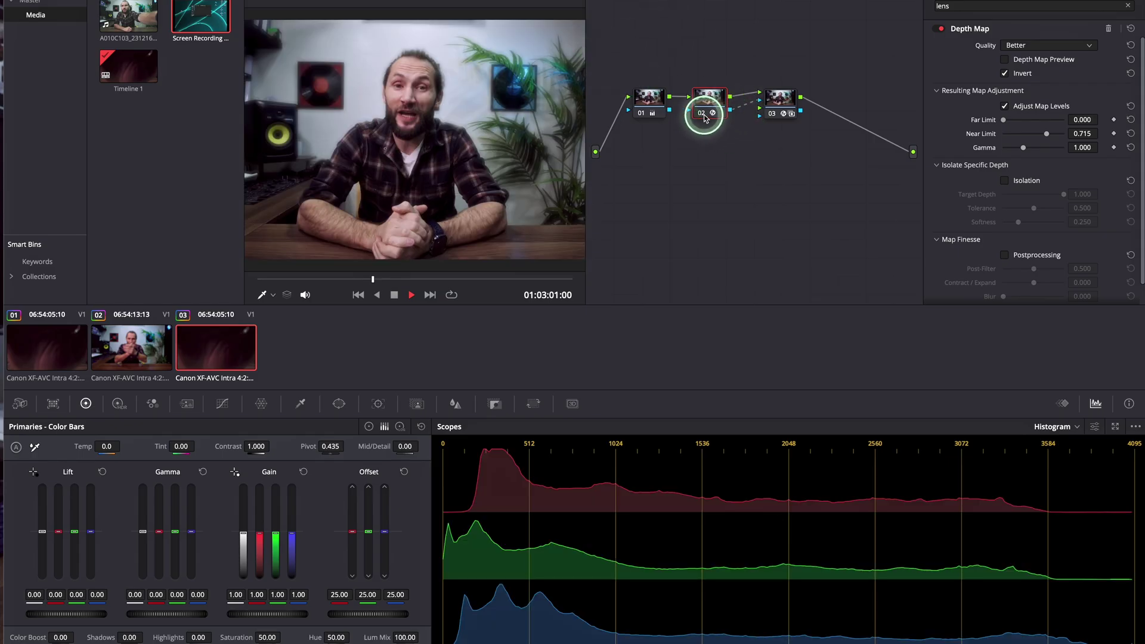
pyautogui.click(702, 114)
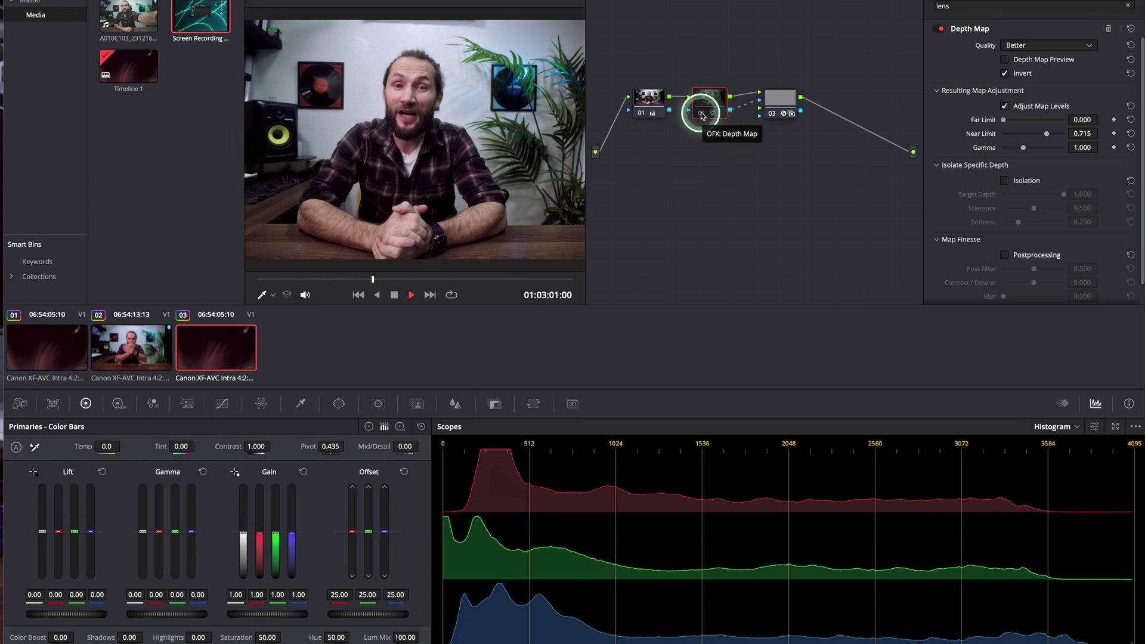
pyautogui.click(702, 114)
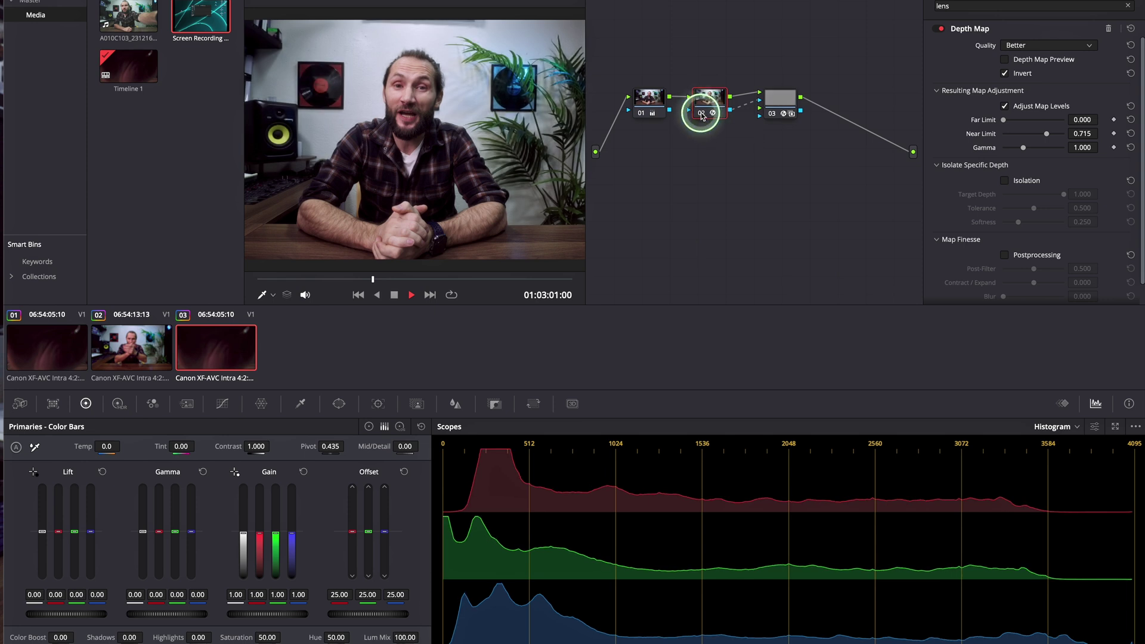
pyautogui.click(703, 114)
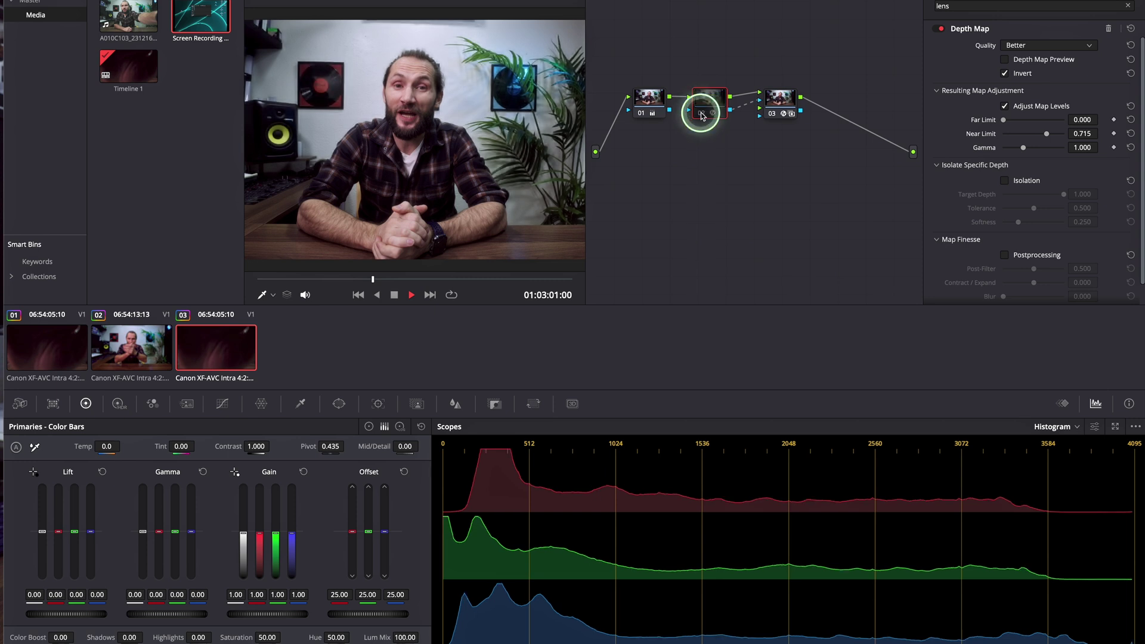
pyautogui.click(702, 114)
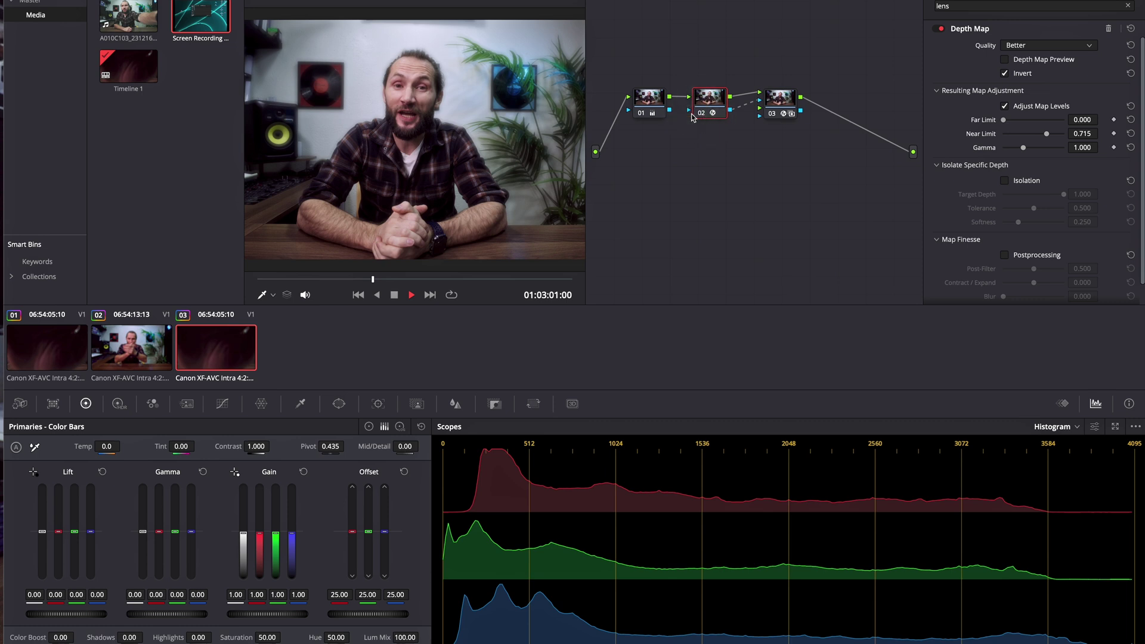
pyautogui.moveTo(785, 103); pyautogui.dragTo(822, 109)
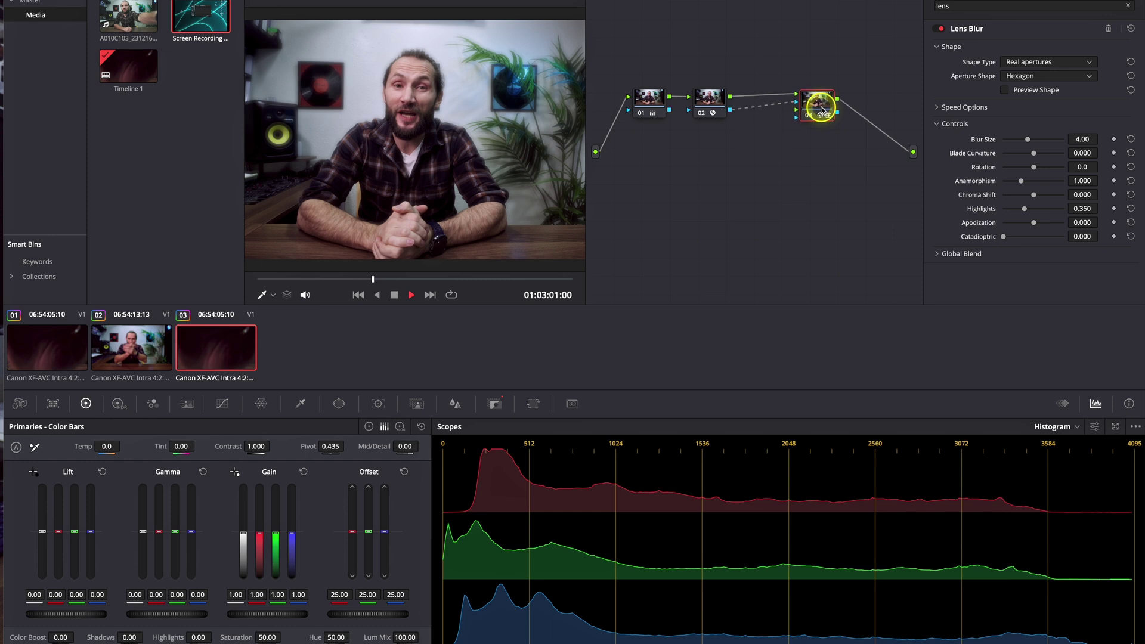
# Briefly try depth Isolation at Target Depth 1.000, turn it off, and lower Gamma to 0.871
pyautogui.moveTo(720, 102); pyautogui.dragTo(724, 103)
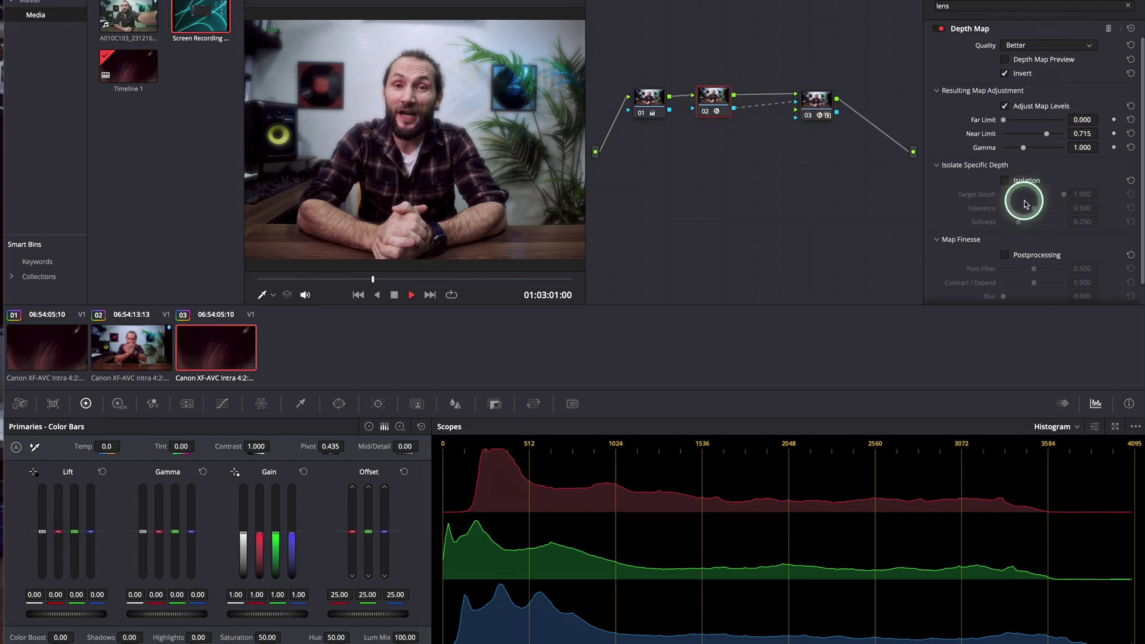
pyautogui.click(1007, 181)
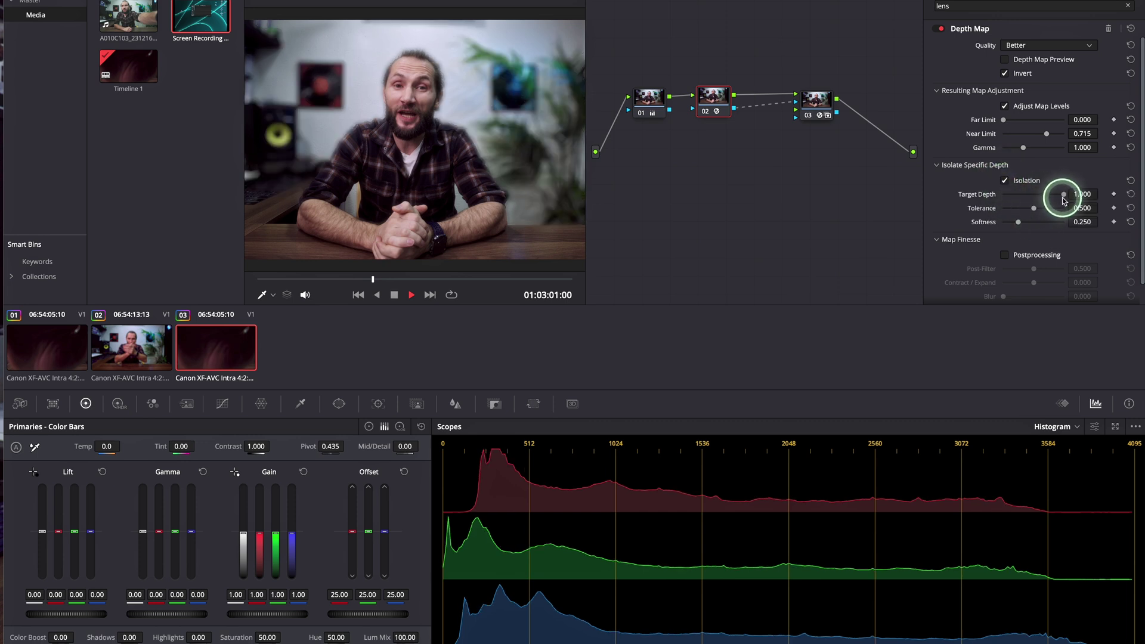
pyautogui.moveTo(1063, 197); pyautogui.dragTo(1068, 197)
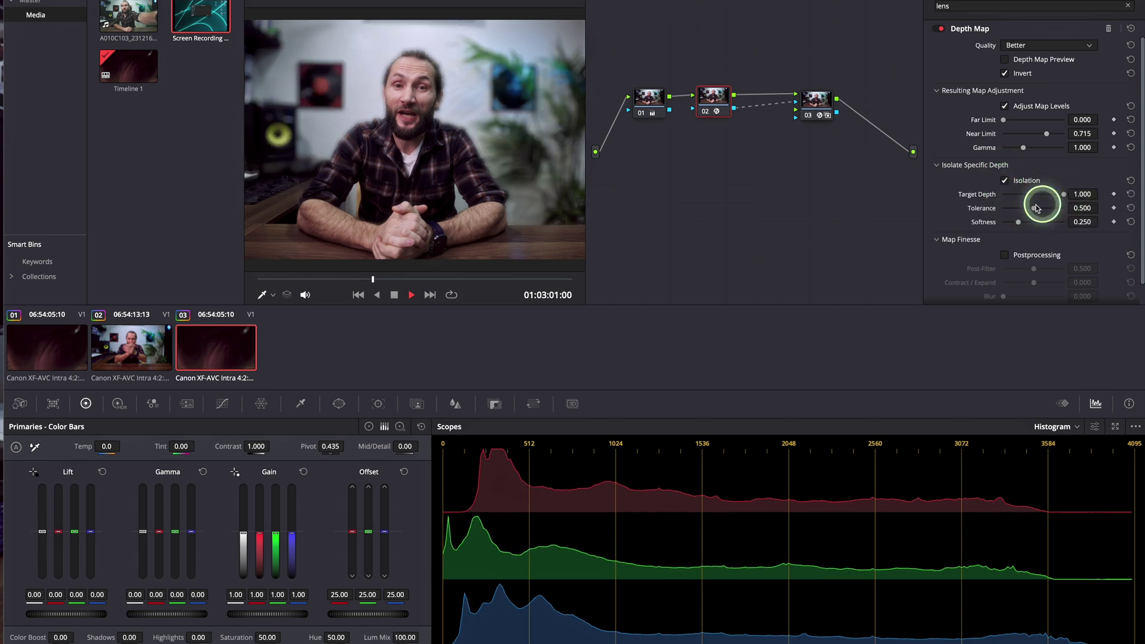
pyautogui.click(1004, 181)
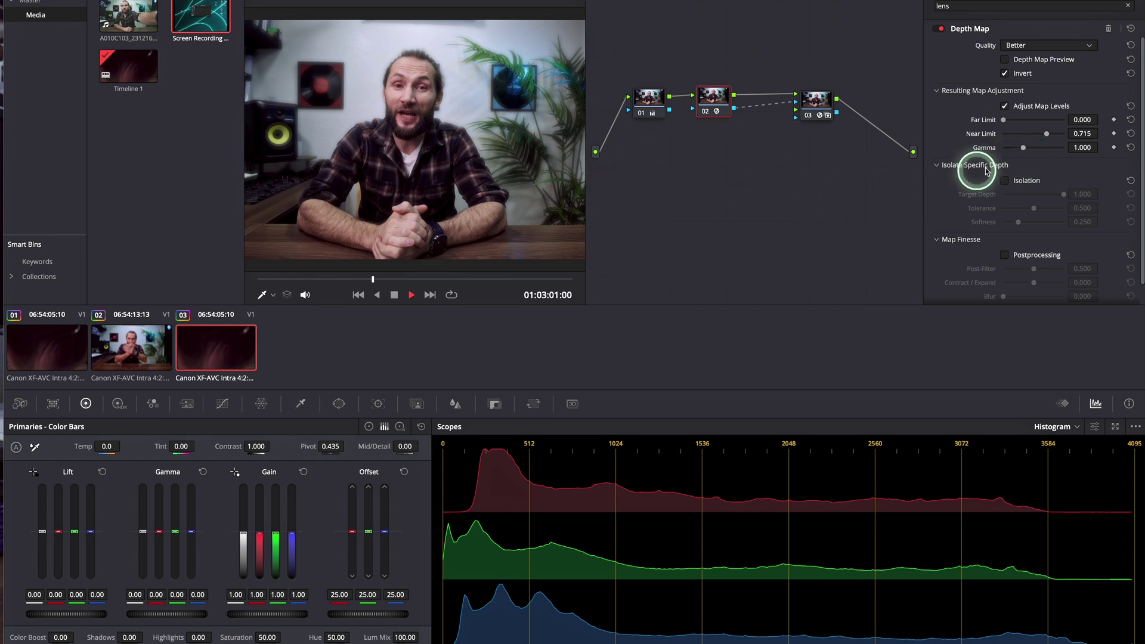
pyautogui.click(1023, 149)
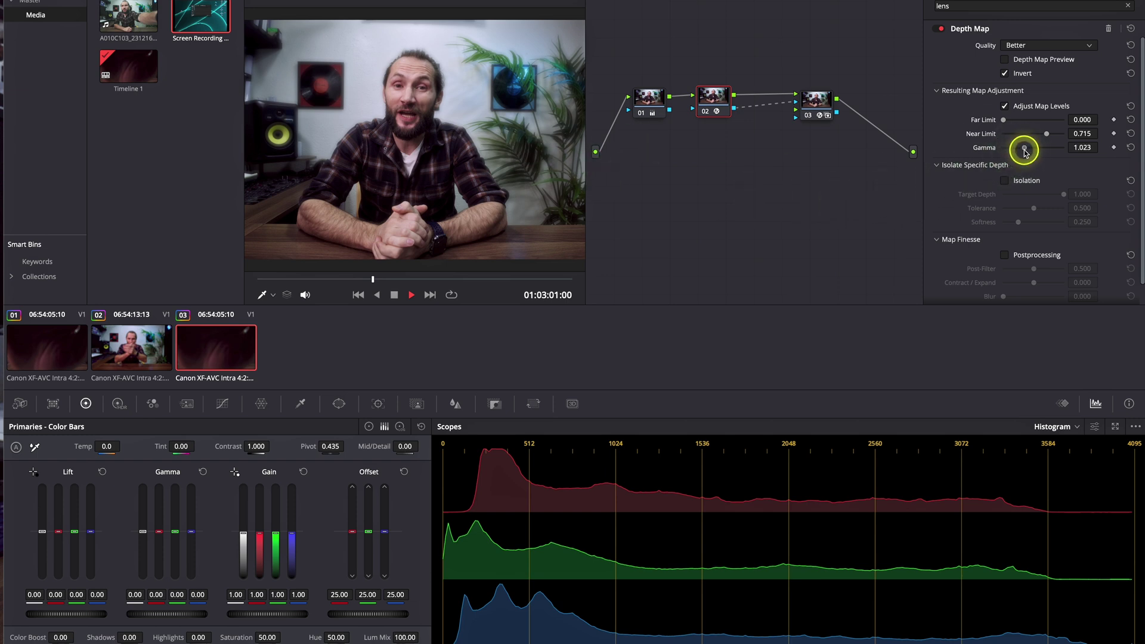
pyautogui.moveTo(1025, 153); pyautogui.dragTo(1018, 152)
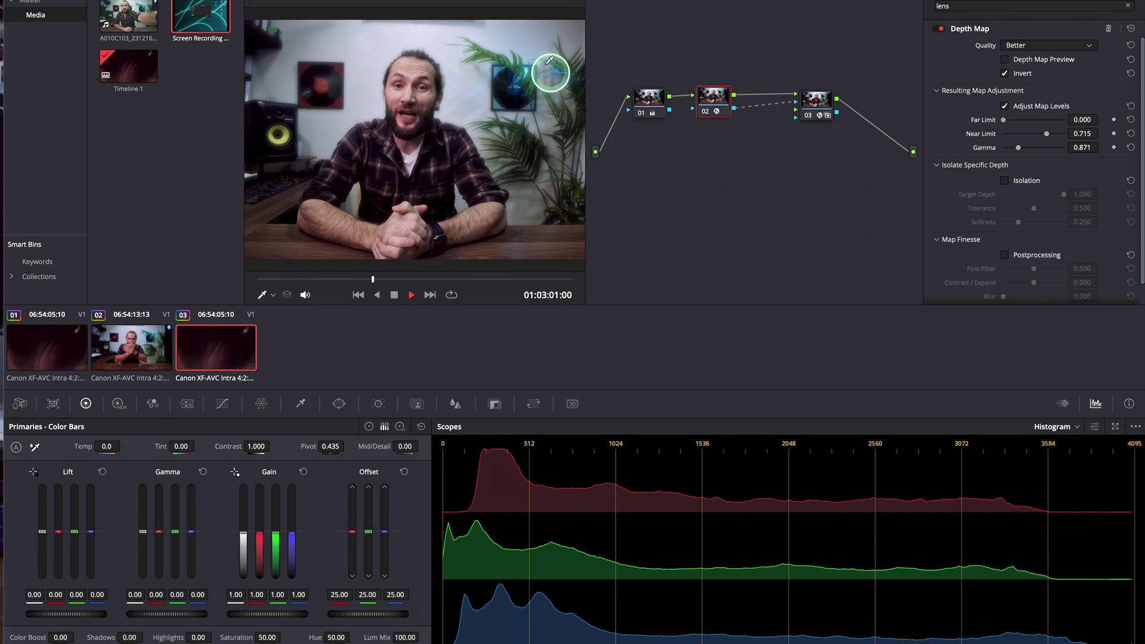
# Add a new serial node after the depth map node and move it above the key link
pyautogui.rightClick(715, 100)
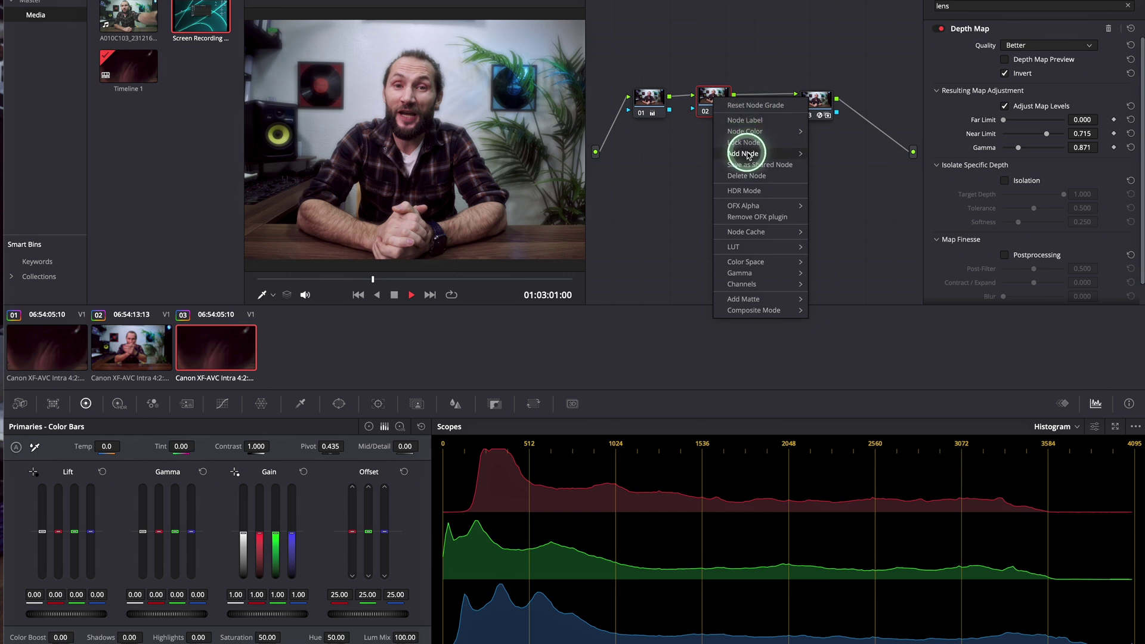
pyautogui.moveTo(746, 153)
pyautogui.click(827, 159)
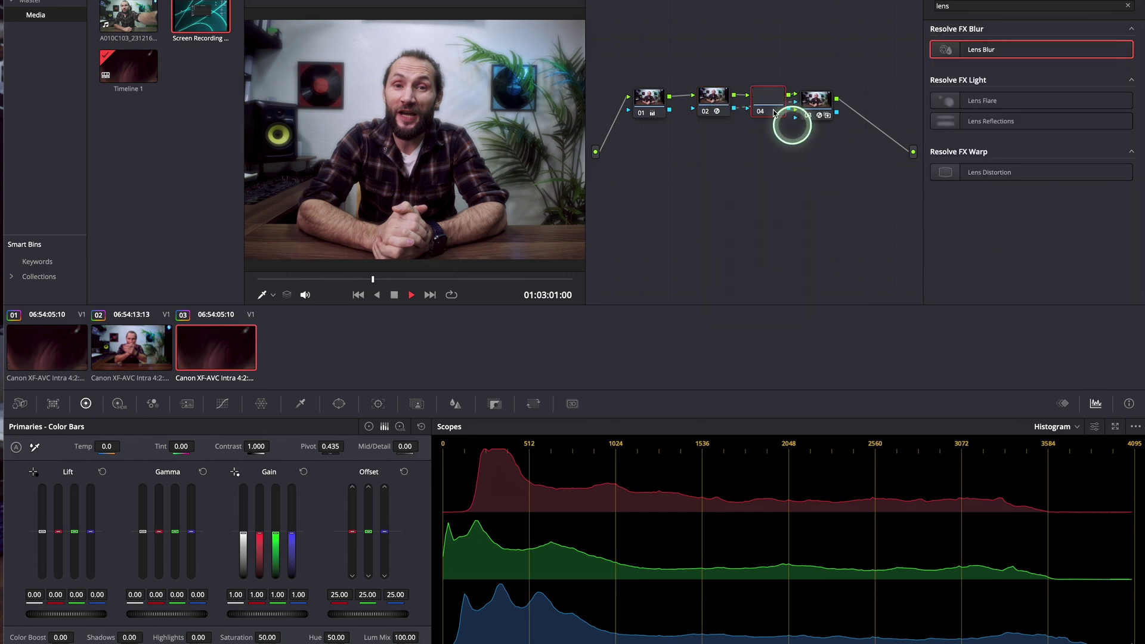
pyautogui.moveTo(793, 120); pyautogui.dragTo(770, 72)
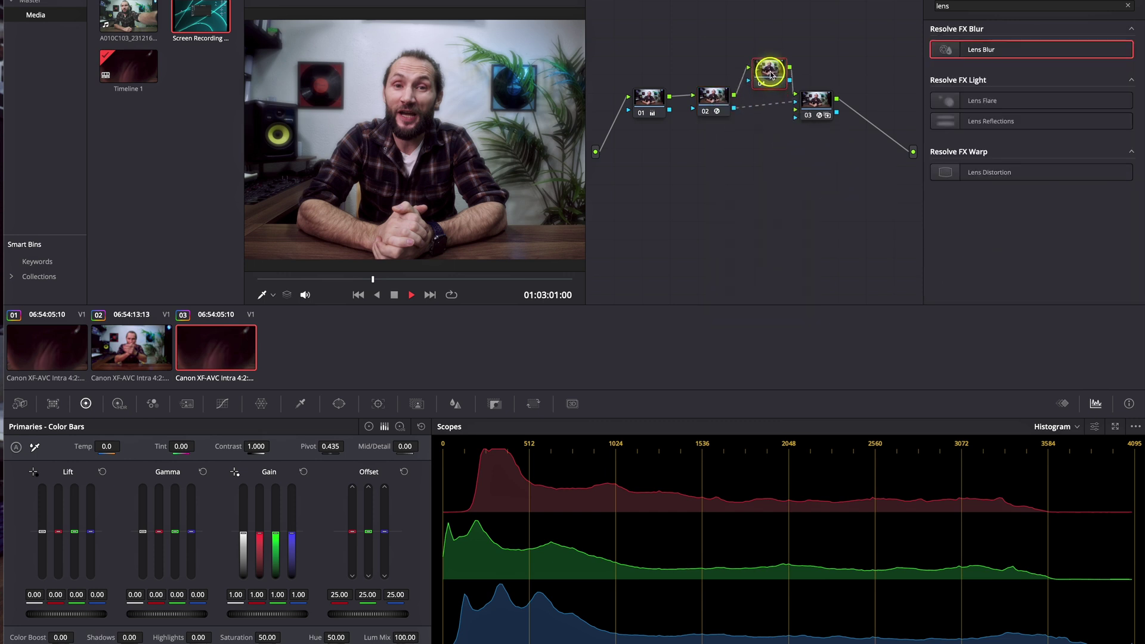
# Replace the Lens Blur node's old key link with the new node's key output, then pull down its Lift
pyautogui.click(716, 99)
pyautogui.click(793, 103)
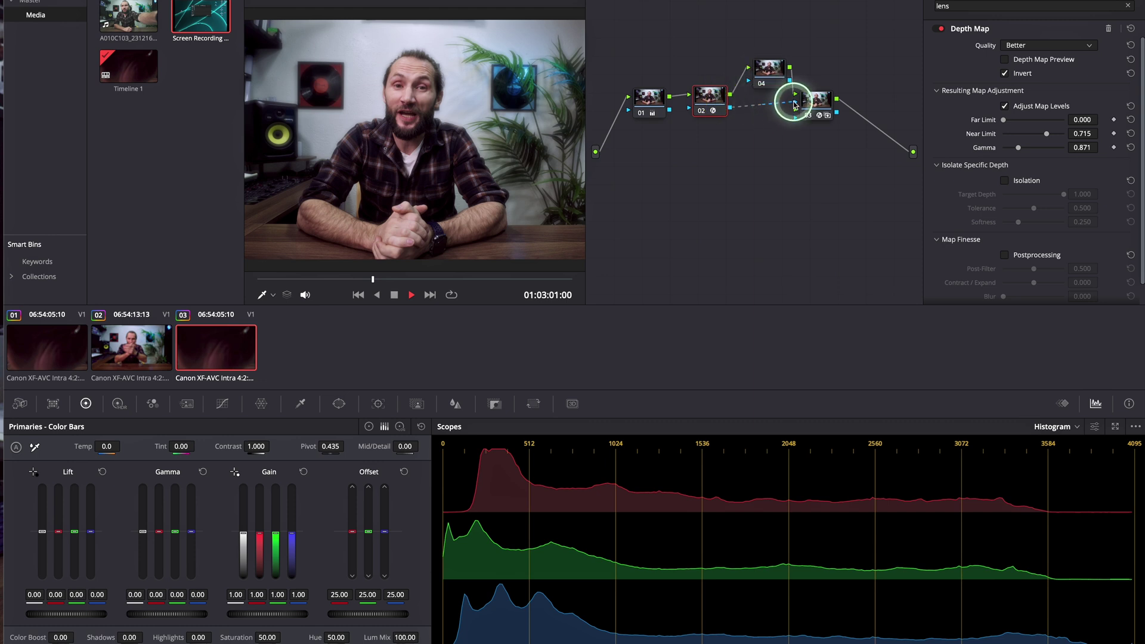
pyautogui.moveTo(795, 103)
pyautogui.mouseDown()
pyautogui.moveTo(752, 99)
pyautogui.moveTo(775, 61)
pyautogui.moveTo(793, 102)
pyautogui.mouseUp()
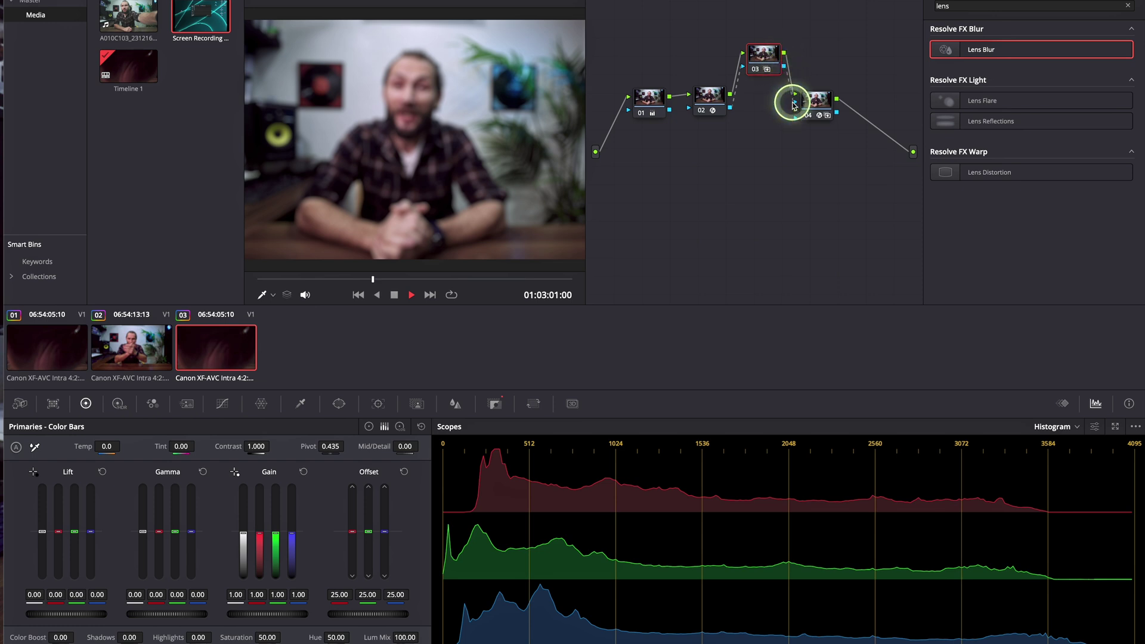
pyautogui.moveTo(770, 56); pyautogui.dragTo(757, 44)
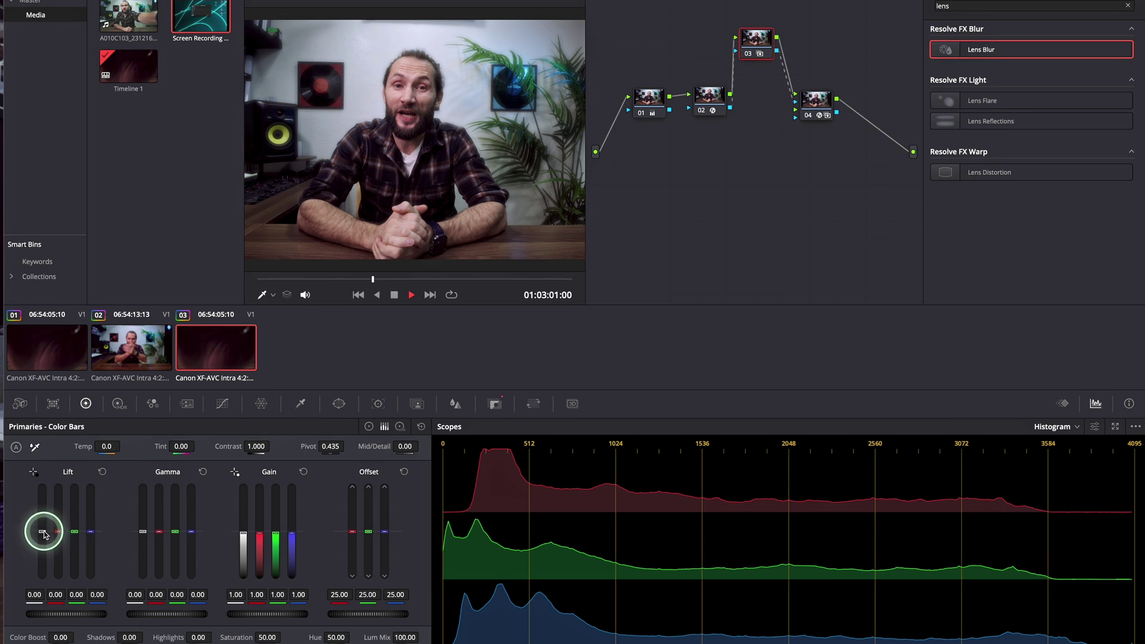
pyautogui.moveTo(42, 532); pyautogui.dragTo(43, 541)
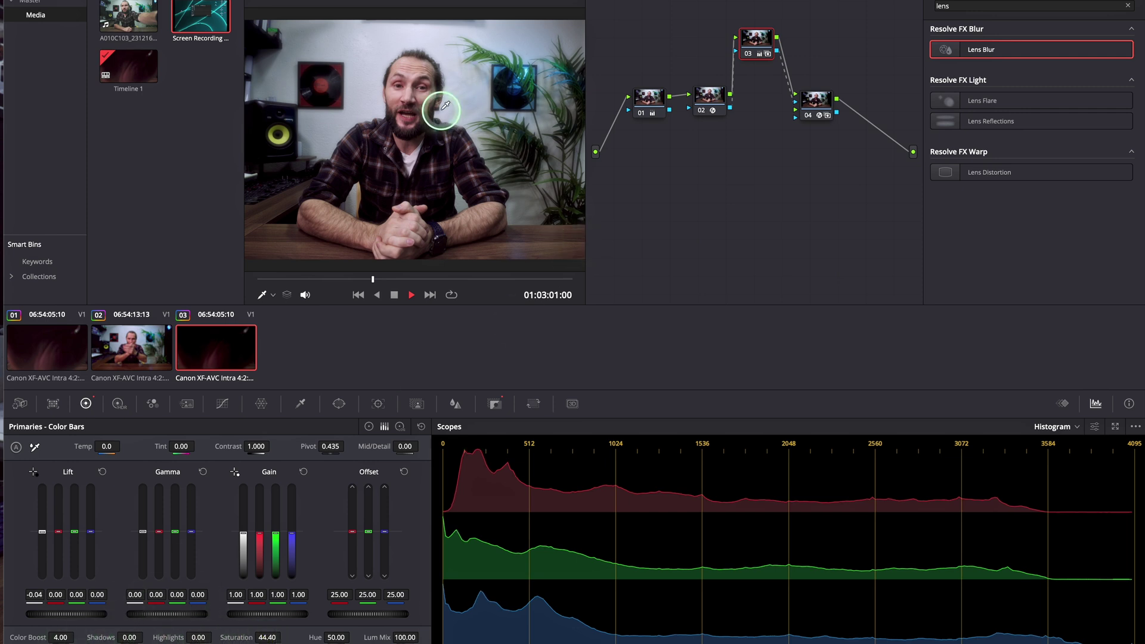
# Toggle the new grade node off and on to compare the darkened, desaturated background
pyautogui.click(749, 55)
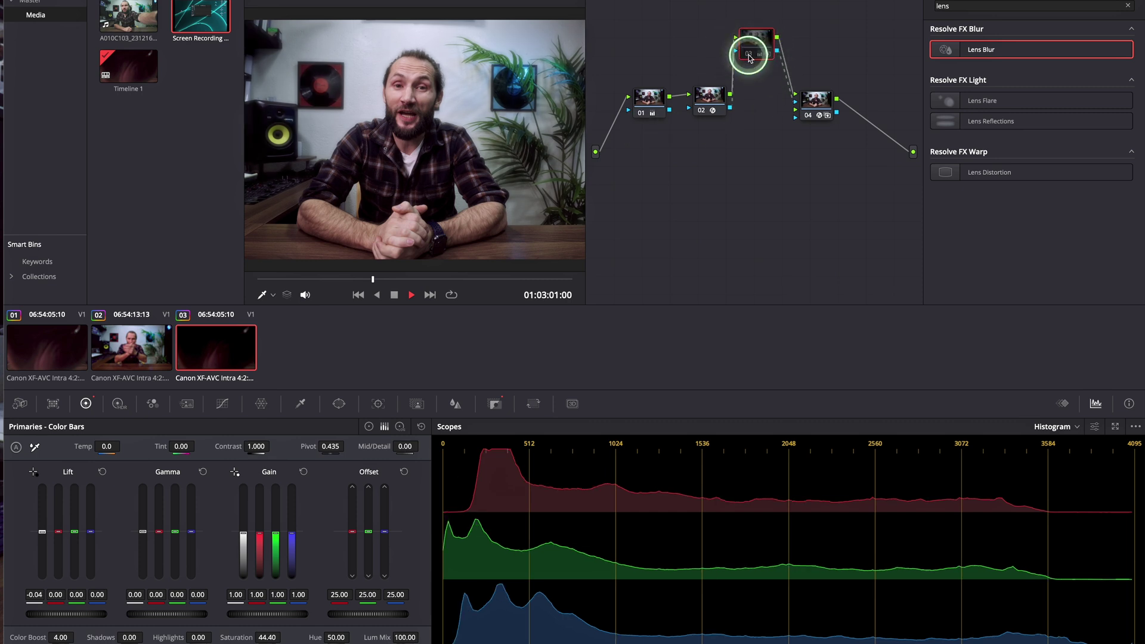
pyautogui.click(749, 55)
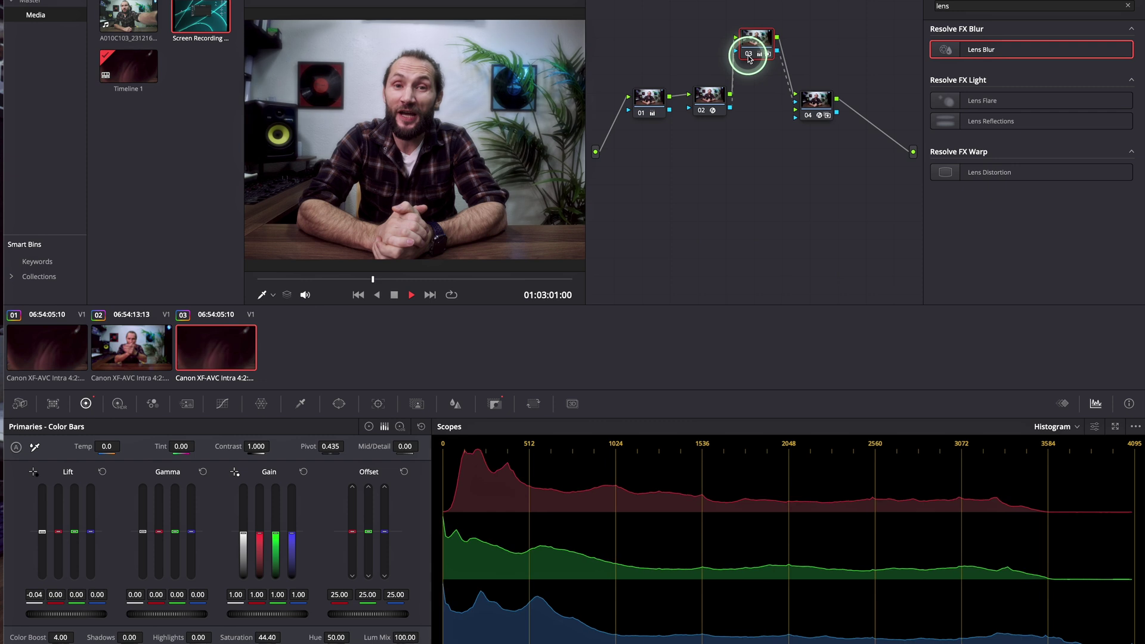